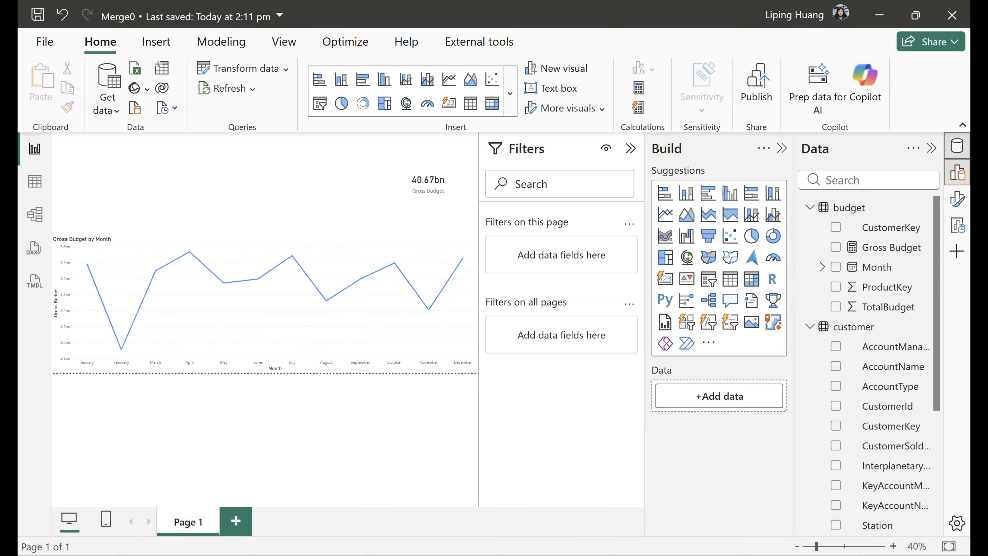
- Switch to the Excalidraw whiteboard to review the model merge diagram, and return to the Power BI report
{"action": "key", "text": "alt+Tab"}
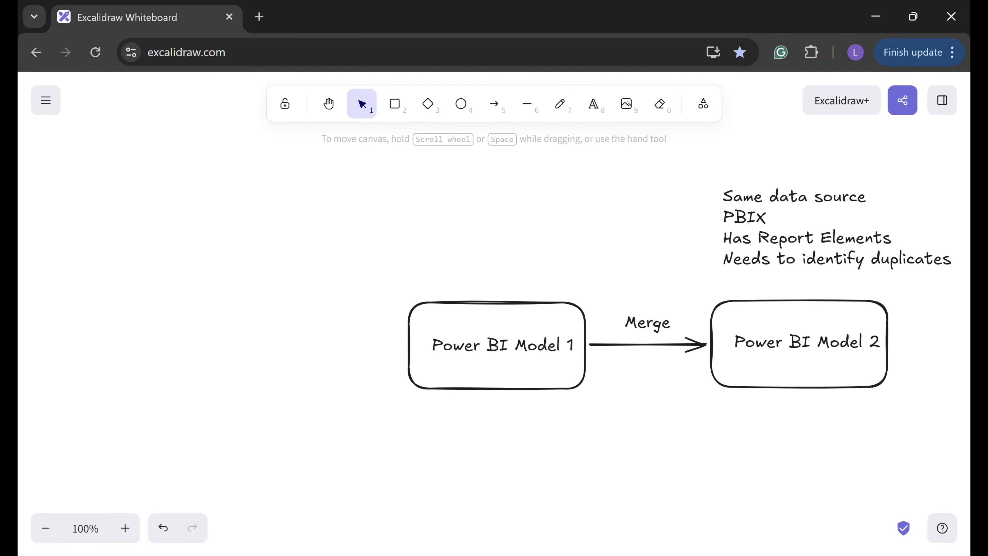
{"action": "left_click", "coordinate": [591, 555]}
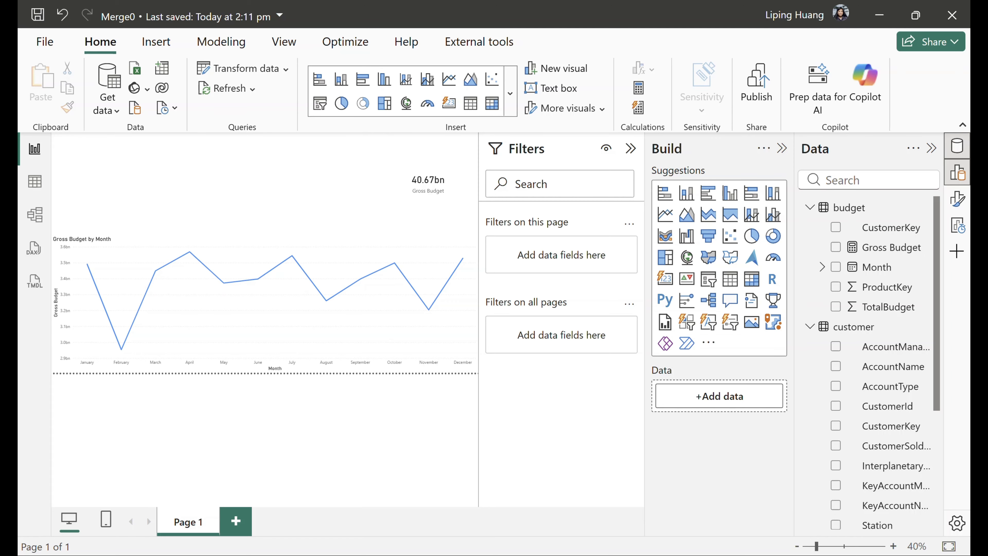
- Search for and launch Tabular Editor 3
{"action": "key", "text": "super+s"}
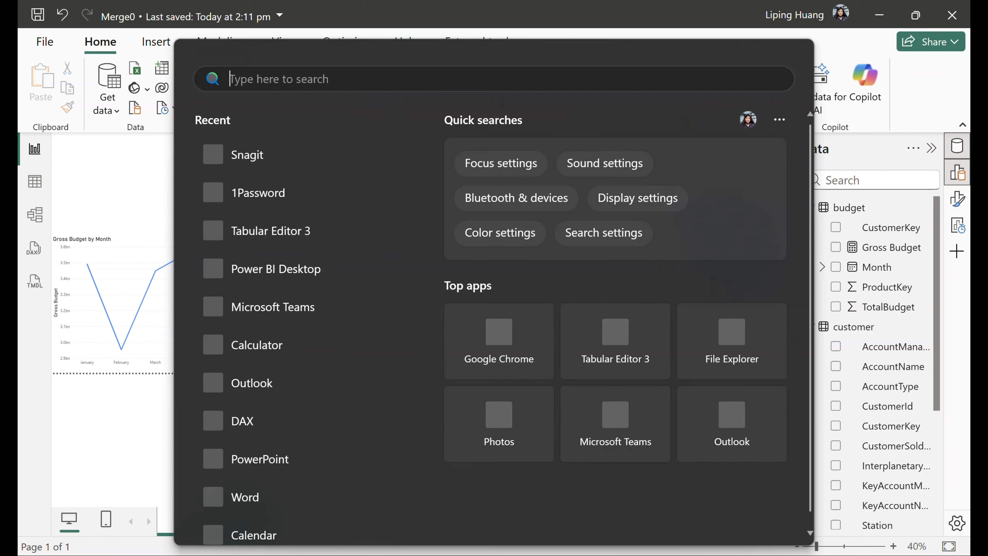
{"action": "type", "text": "t"}
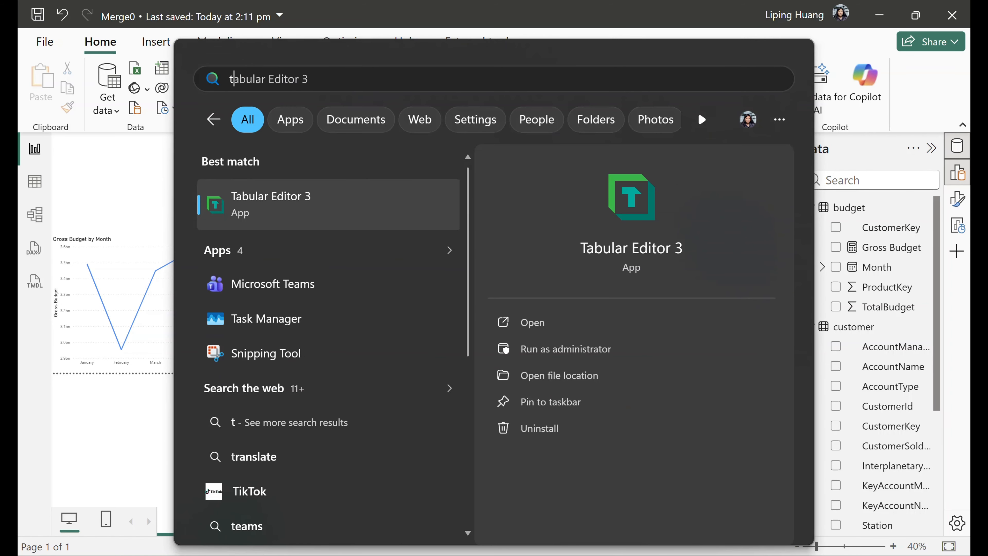
{"action": "key", "text": "Return"}
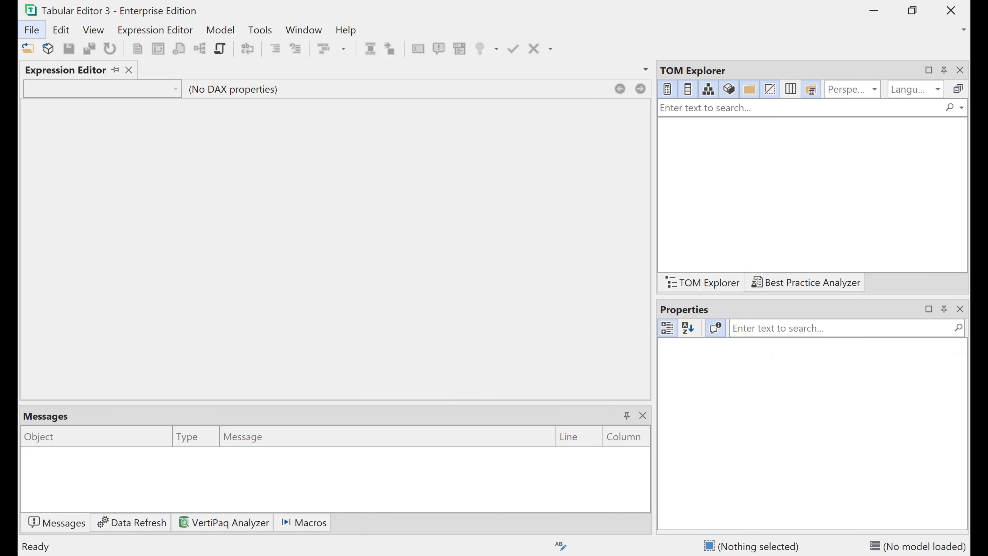
- Load the semantic model from the local Power BI instance Merge0 (localhost:58827) as a database model
{"action": "left_click", "coordinate": [31, 30]}
{"action": "mouse_move", "coordinate": [57, 69]}
{"action": "key", "text": "Return"}
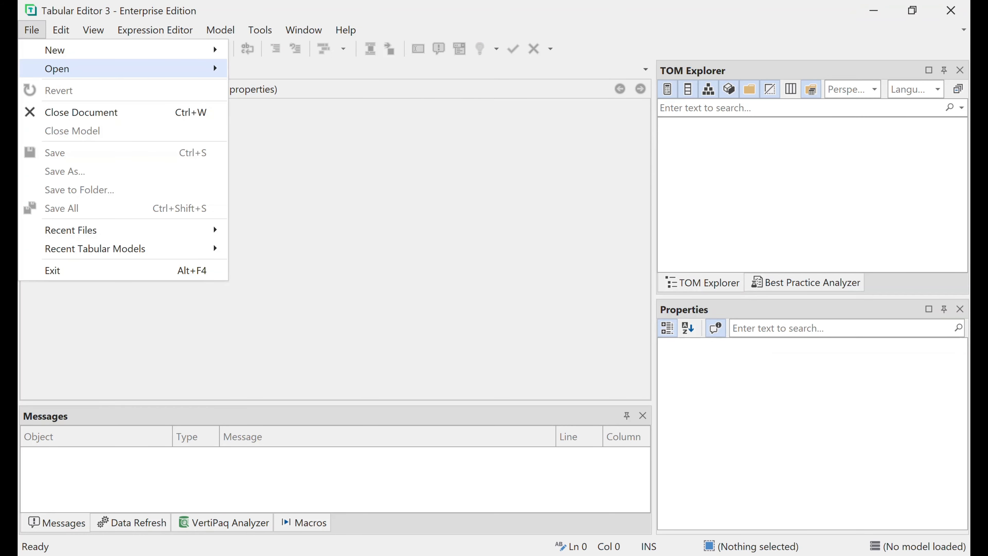
{"action": "key", "text": "Tab"}
{"action": "left_click", "coordinate": [709, 207]}
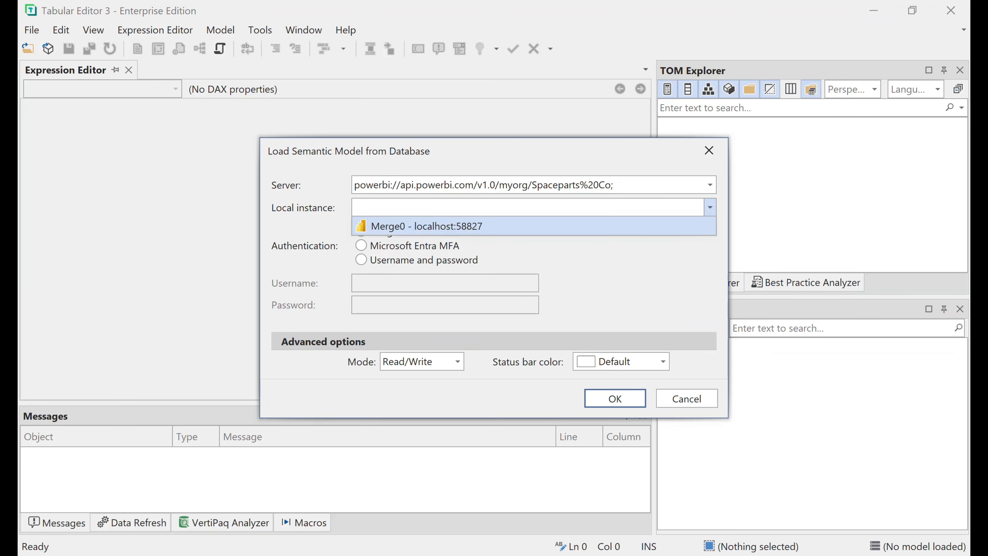
{"action": "left_click", "coordinate": [426, 226]}
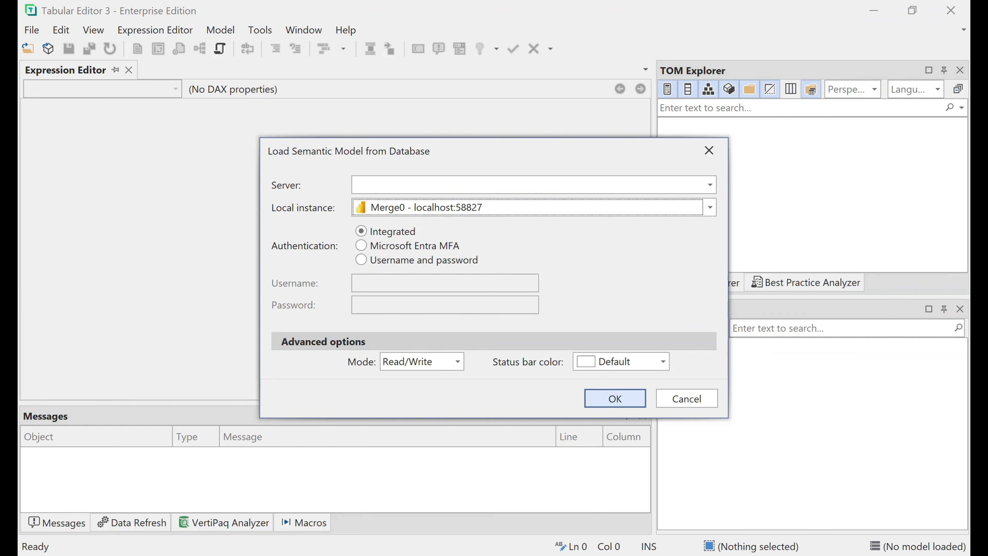
{"action": "left_click", "coordinate": [615, 398]}
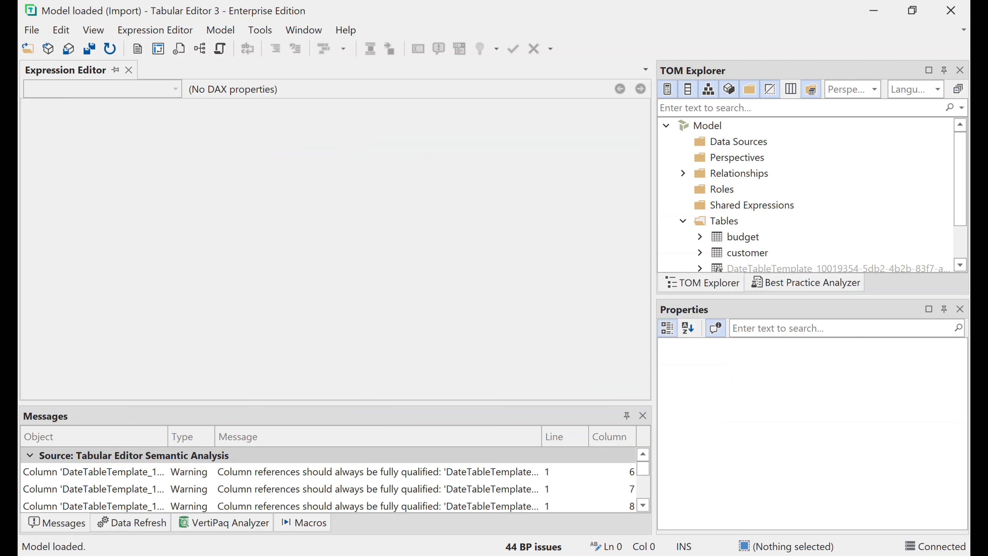
- Examine the loaded Merge0 model's tables and expand its relationships
{"action": "scroll", "coordinate": [823, 196], "scroll_direction": "down", "scroll_amount": 1}
{"action": "scroll", "coordinate": [822, 196], "scroll_direction": "up", "scroll_amount": 1}
{"action": "left_click", "coordinate": [682, 173]}
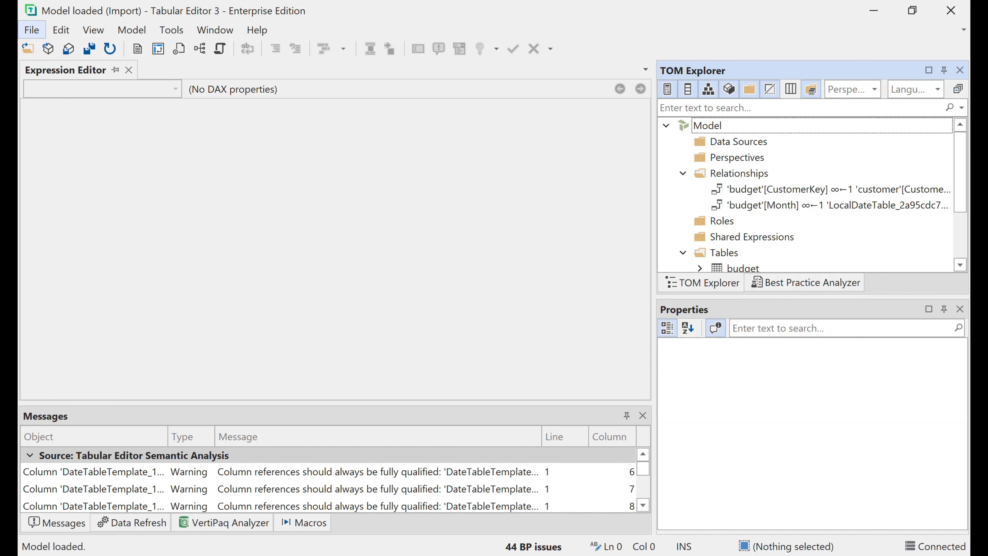
{"action": "left_click", "coordinate": [32, 30]}
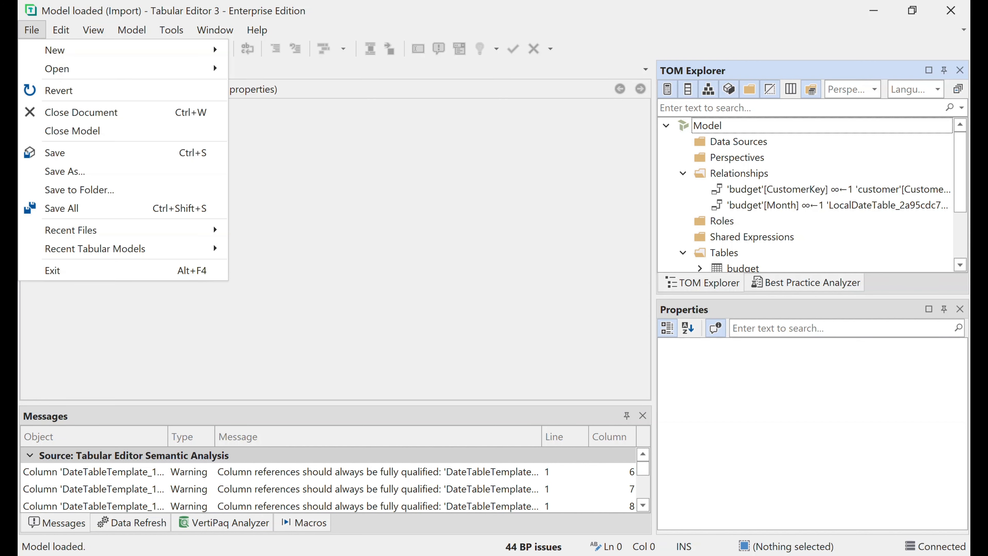
{"action": "mouse_move", "coordinate": [57, 69]}
{"action": "key", "text": "Escape"}
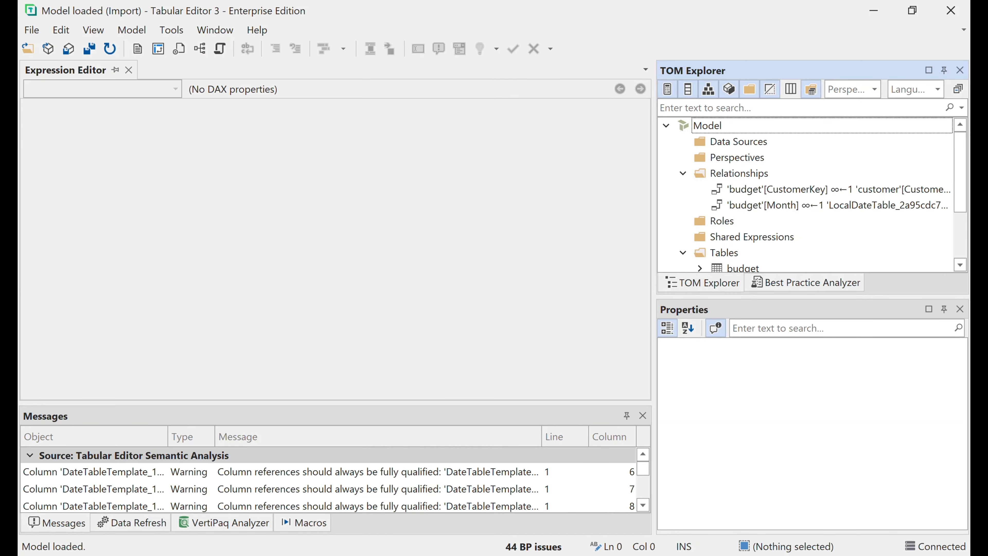
- Open a second Tabular Editor 3 window and load the model from the Merge folder without a workspace database
{"action": "key", "text": "super"}
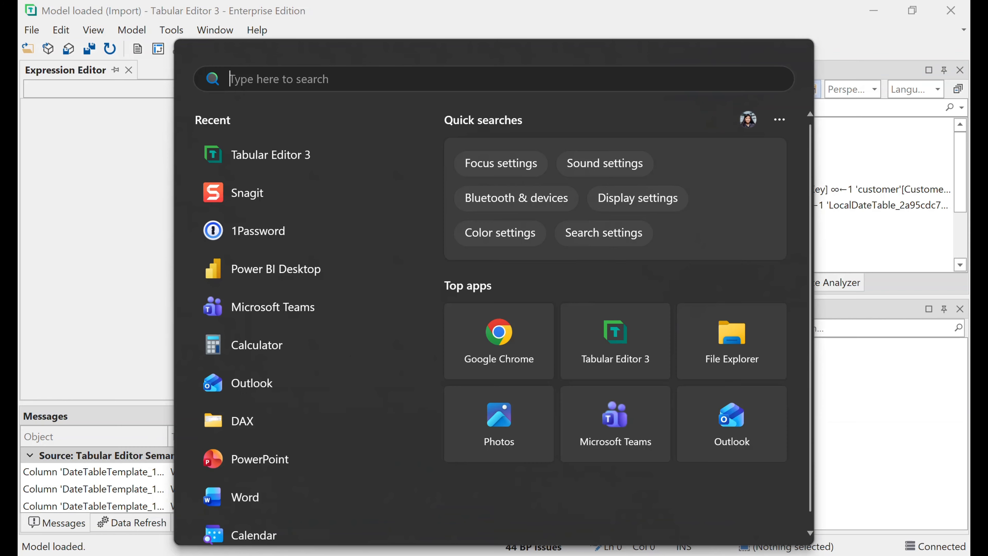
{"action": "key", "text": "Return"}
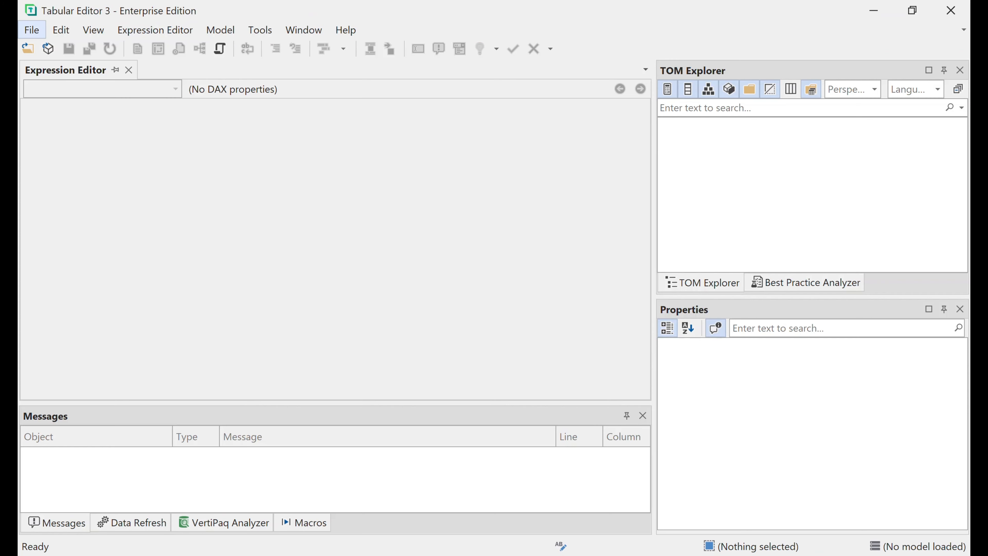
{"action": "left_click", "coordinate": [32, 29]}
{"action": "mouse_move", "coordinate": [123, 68]}
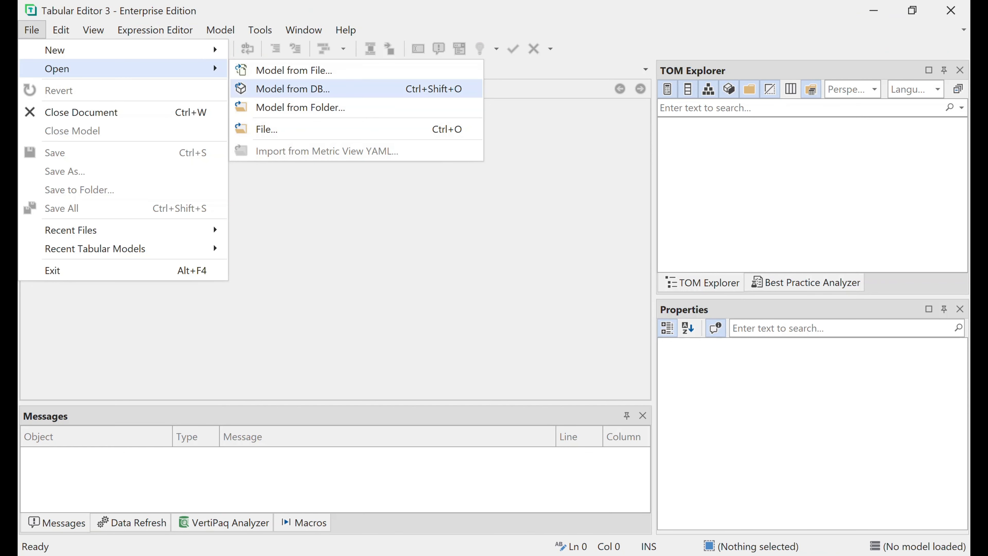
{"action": "left_click", "coordinate": [300, 107]}
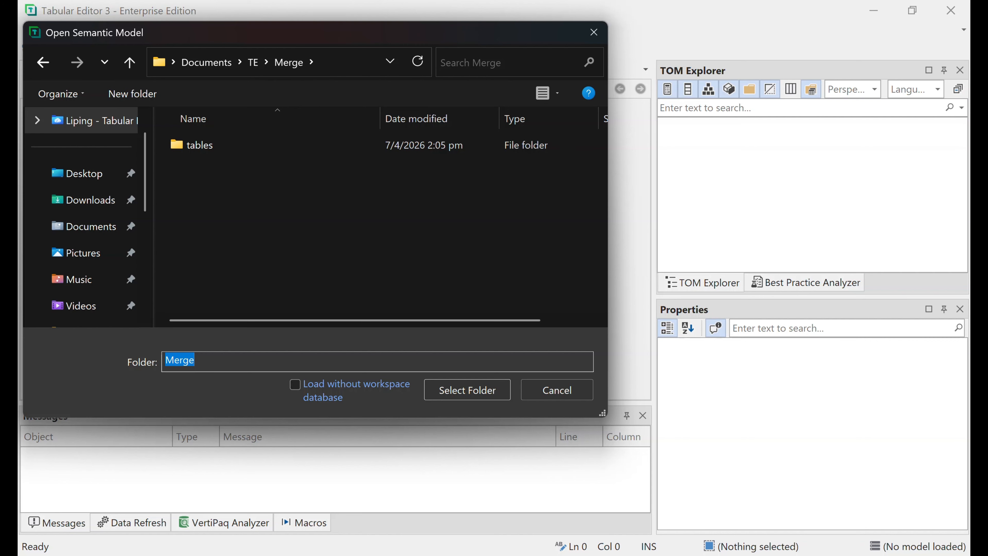
{"action": "left_click", "coordinate": [467, 390]}
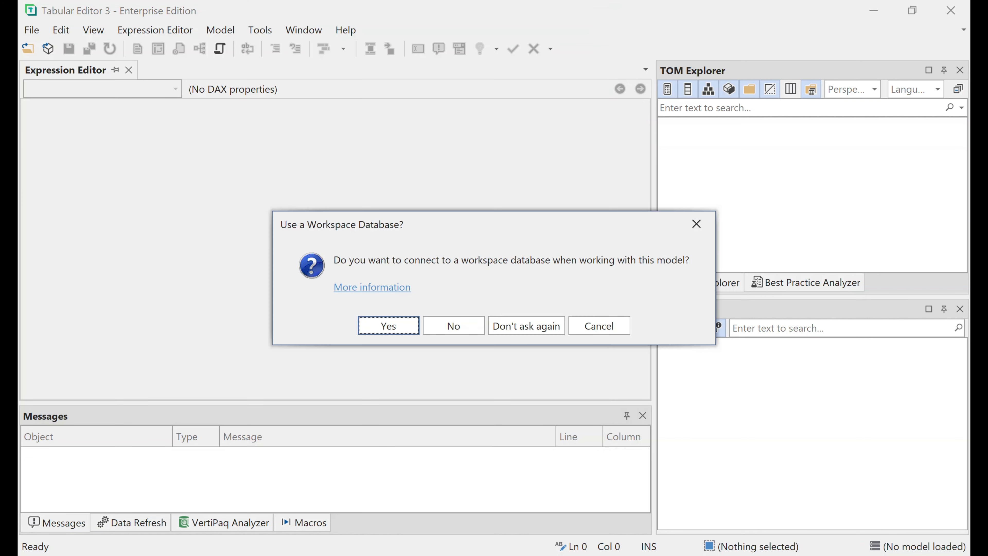
{"action": "left_click", "coordinate": [454, 326]}
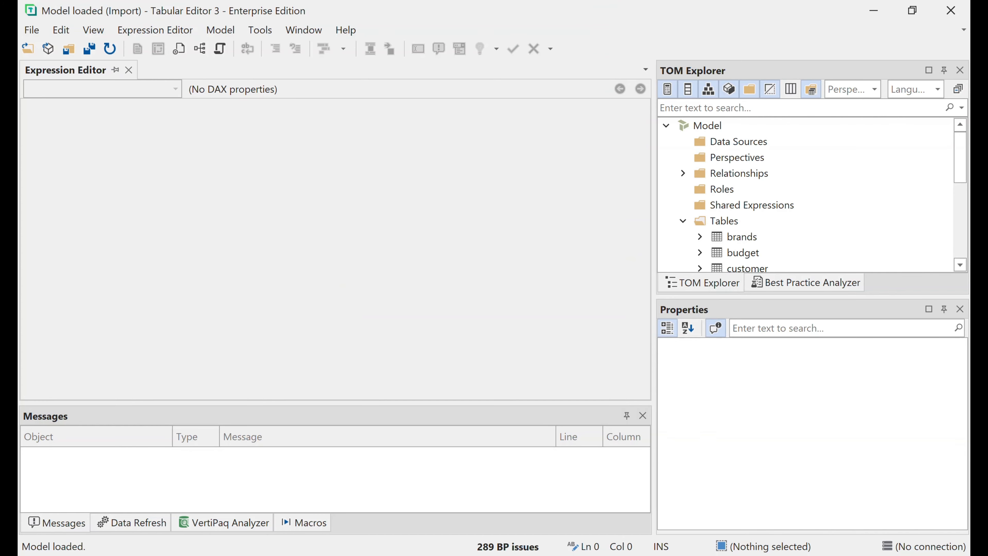
- Look through the tables and relationships of the model loaded from the Merge folder
{"action": "scroll", "coordinate": [735, 239], "scroll_direction": "down", "scroll_amount": 1}
{"action": "scroll", "coordinate": [735, 239], "scroll_direction": "down", "scroll_amount": 1}
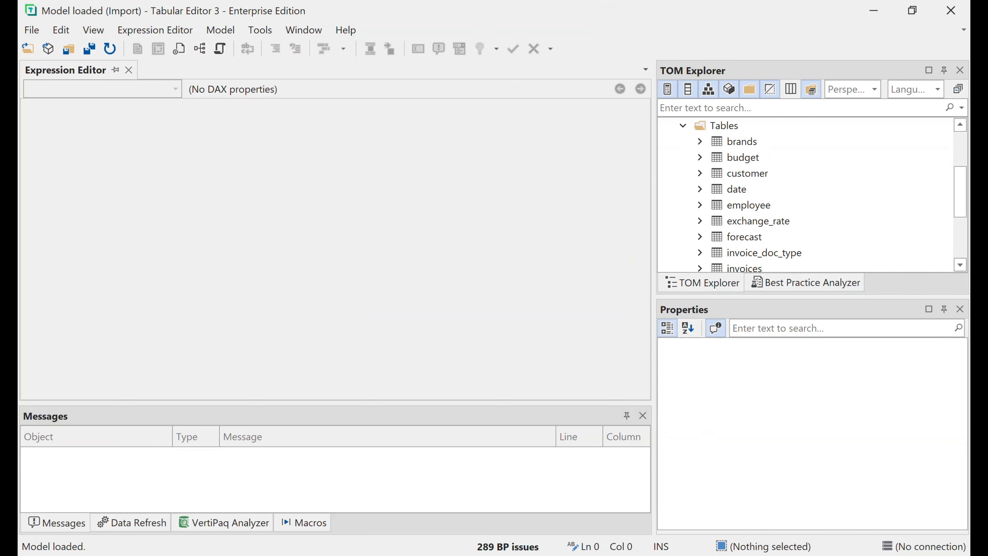
{"action": "scroll", "coordinate": [735, 239], "scroll_direction": "down", "scroll_amount": 2}
{"action": "scroll", "coordinate": [735, 239], "scroll_direction": "up", "scroll_amount": 4}
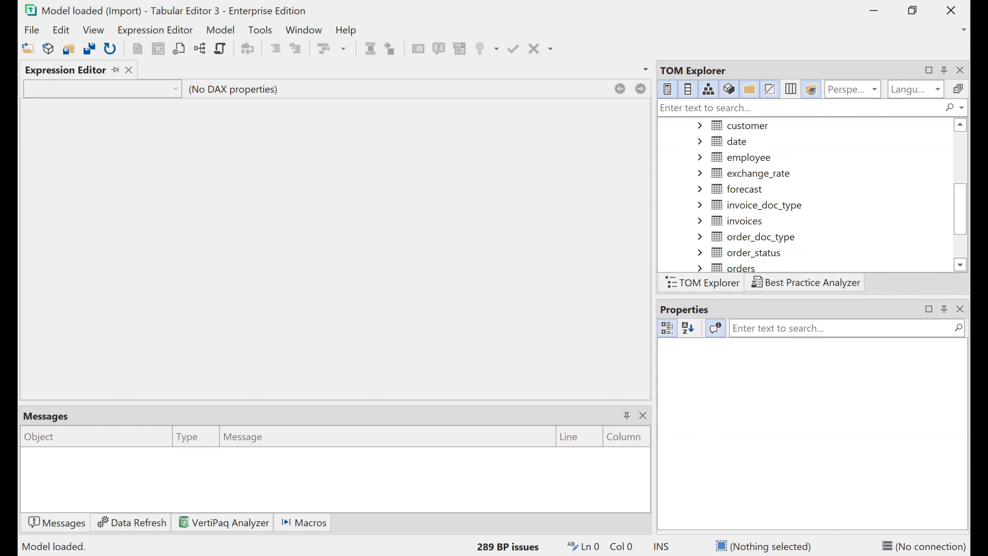
{"action": "left_click", "coordinate": [683, 173]}
{"action": "left_click", "coordinate": [683, 173]}
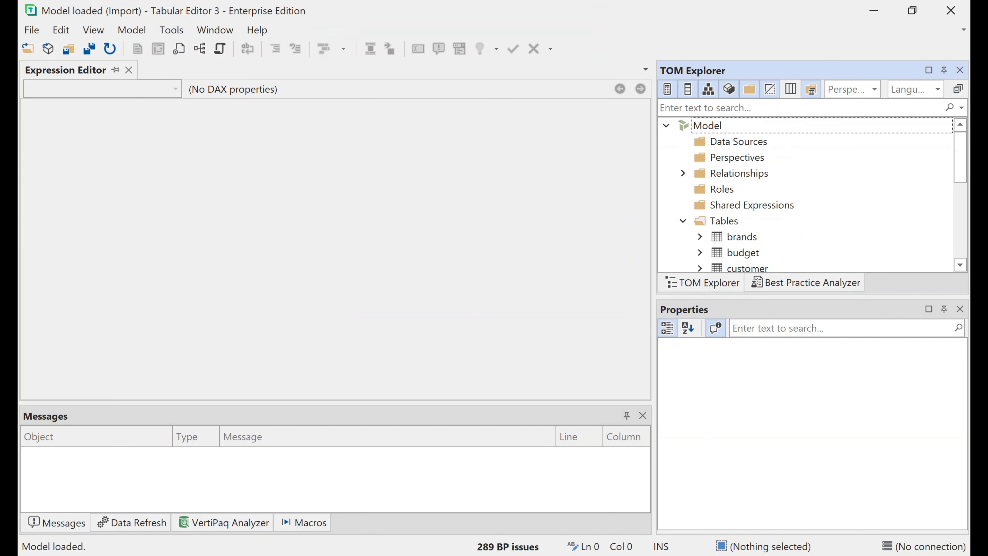
- Examine the budget table's columns and the measures in its Budget Measures folder, and collapse the folder
{"action": "scroll", "coordinate": [805, 194], "scroll_direction": "down", "scroll_amount": 2}
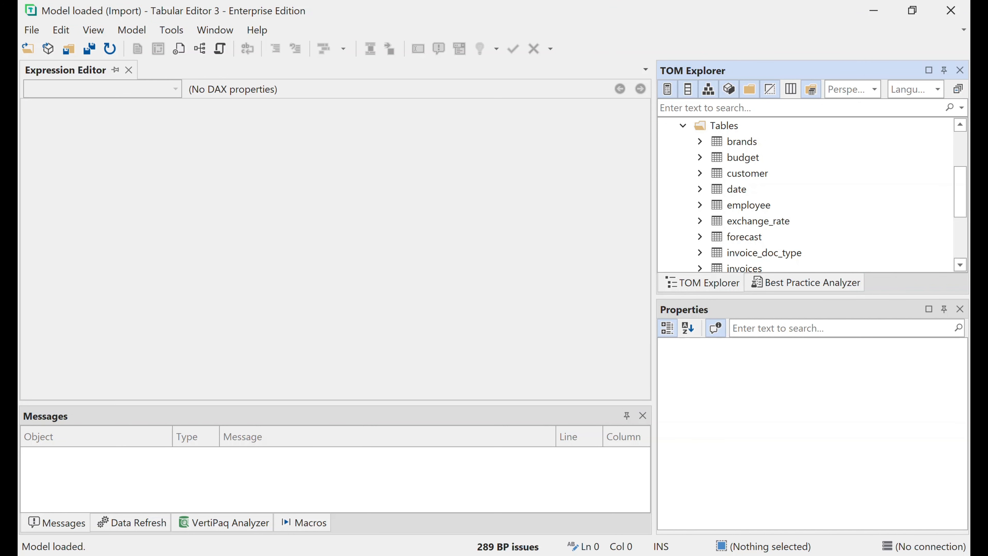
{"action": "left_click", "coordinate": [700, 158]}
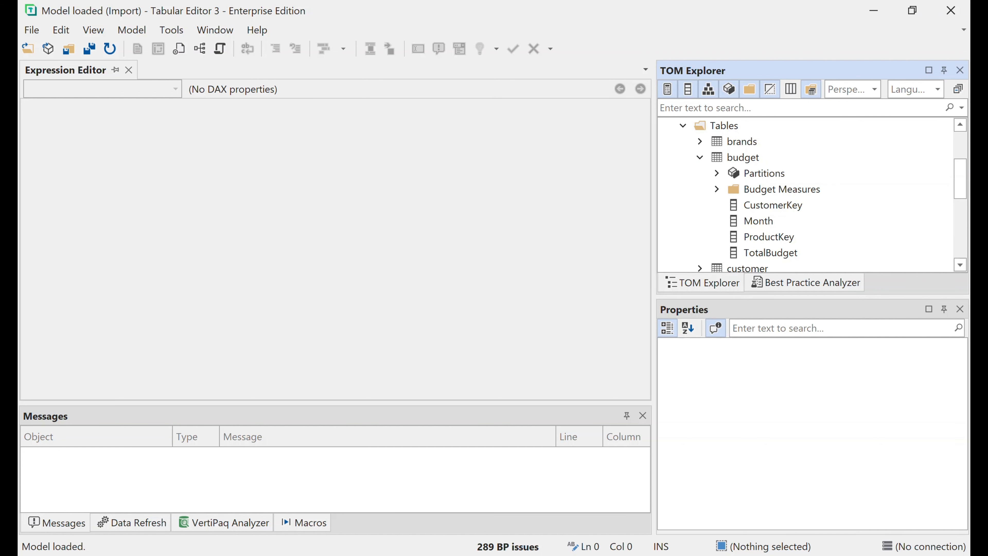
{"action": "left_click", "coordinate": [716, 189]}
{"action": "scroll", "coordinate": [805, 195], "scroll_direction": "down", "scroll_amount": 2}
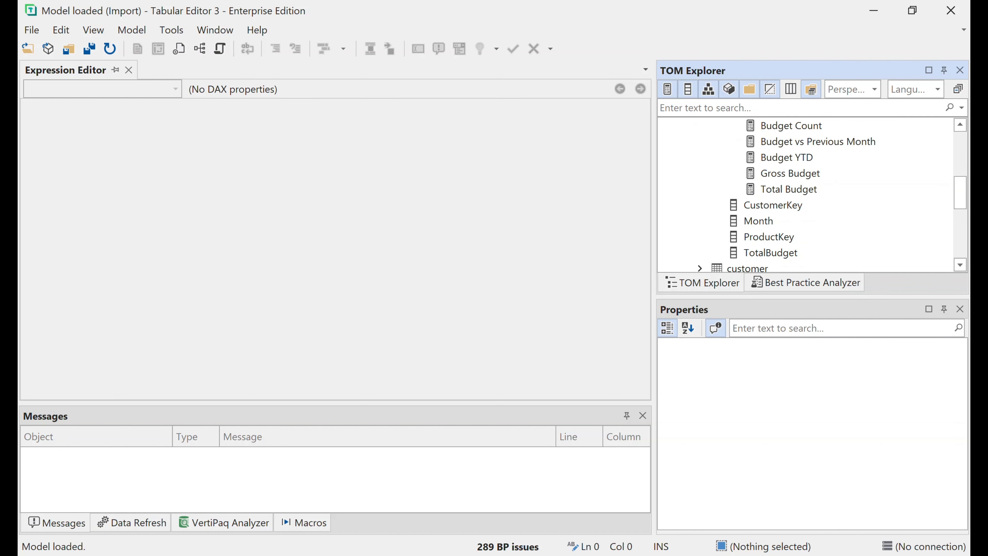
{"action": "scroll", "coordinate": [804, 195], "scroll_direction": "up", "scroll_amount": 1}
{"action": "scroll", "coordinate": [805, 195], "scroll_direction": "down", "scroll_amount": 2}
{"action": "scroll", "coordinate": [805, 195], "scroll_direction": "up", "scroll_amount": 2}
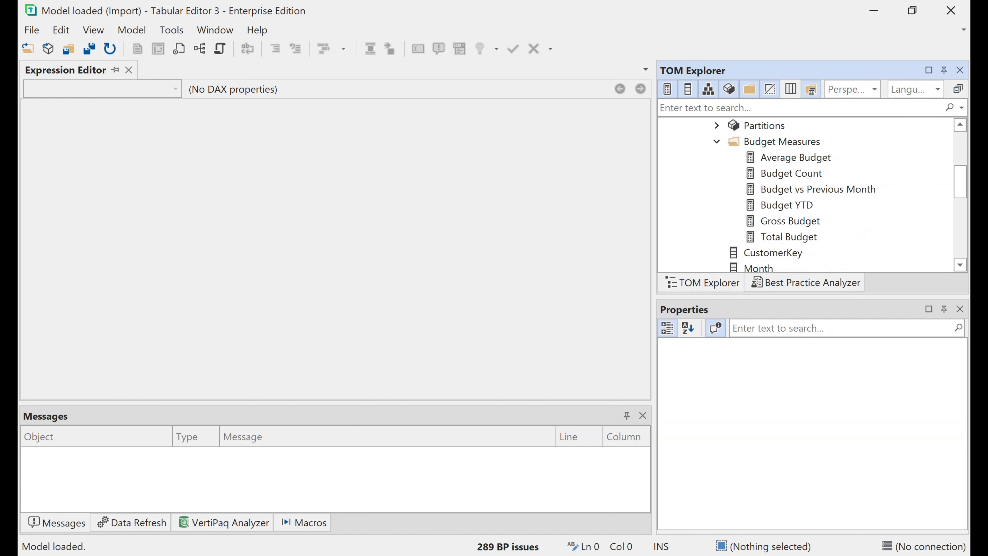
{"action": "left_click", "coordinate": [716, 142]}
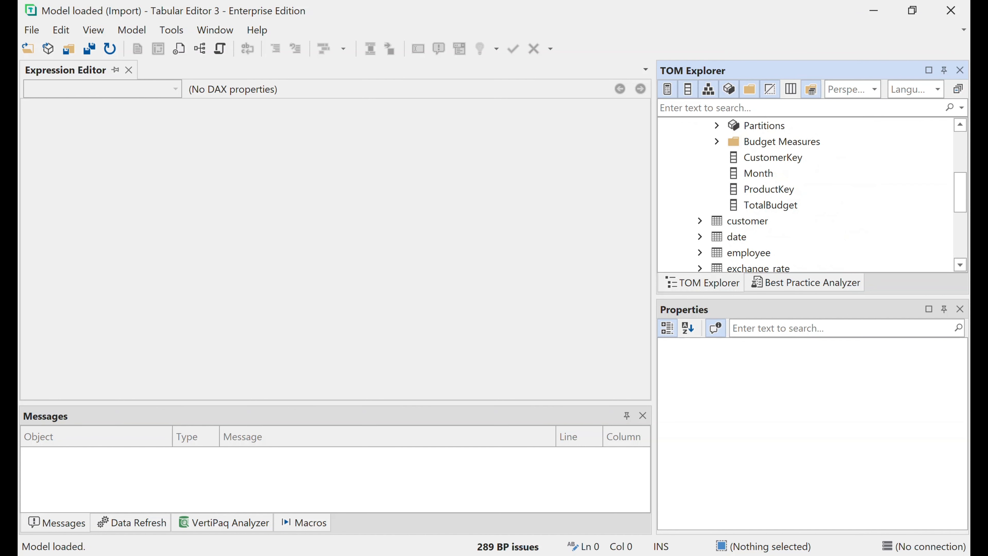
- Examine the measures in the invoices table's Invoice Measures folder, and collapse the folder and the table
{"action": "scroll", "coordinate": [805, 195], "scroll_direction": "down", "scroll_amount": 2}
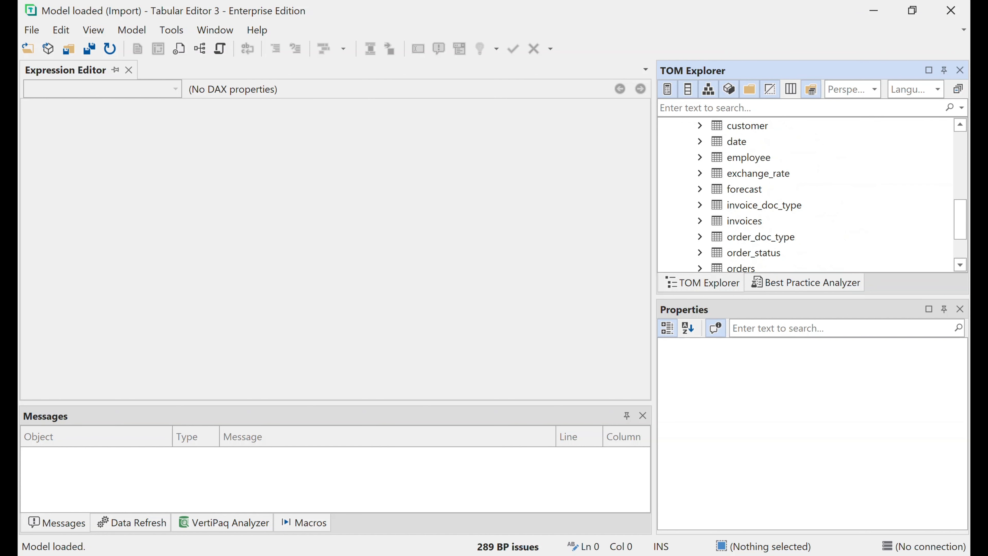
{"action": "left_click", "coordinate": [700, 221]}
{"action": "scroll", "coordinate": [804, 194], "scroll_direction": "down", "scroll_amount": 1}
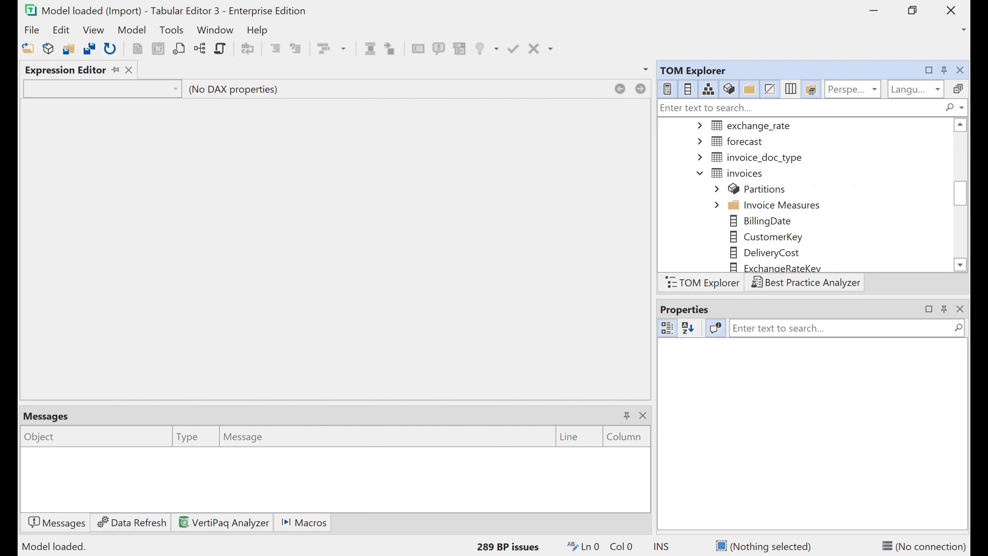
{"action": "left_click", "coordinate": [717, 205]}
{"action": "scroll", "coordinate": [805, 194], "scroll_direction": "down", "scroll_amount": 1}
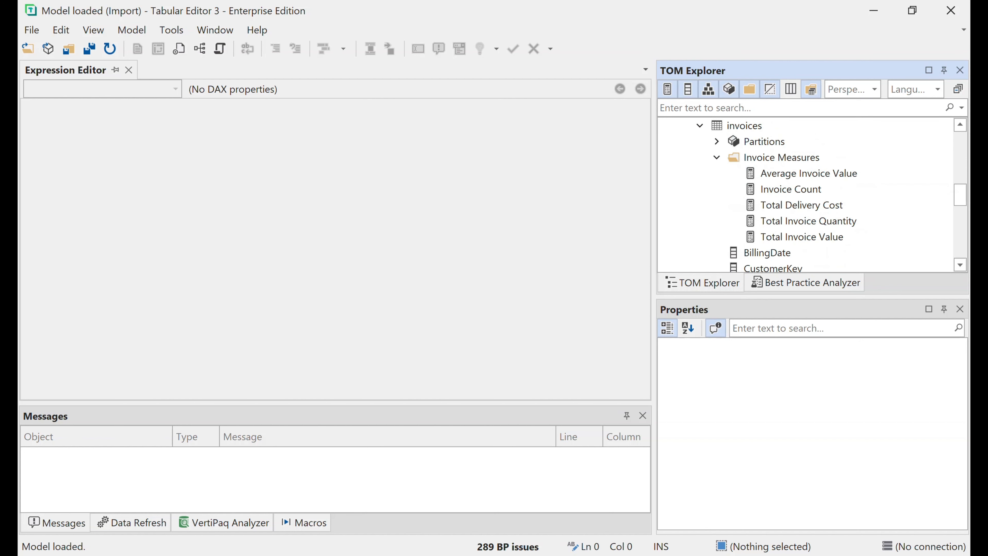
{"action": "scroll", "coordinate": [804, 195], "scroll_direction": "up", "scroll_amount": 1}
{"action": "left_click", "coordinate": [717, 205]}
{"action": "left_click", "coordinate": [700, 173]}
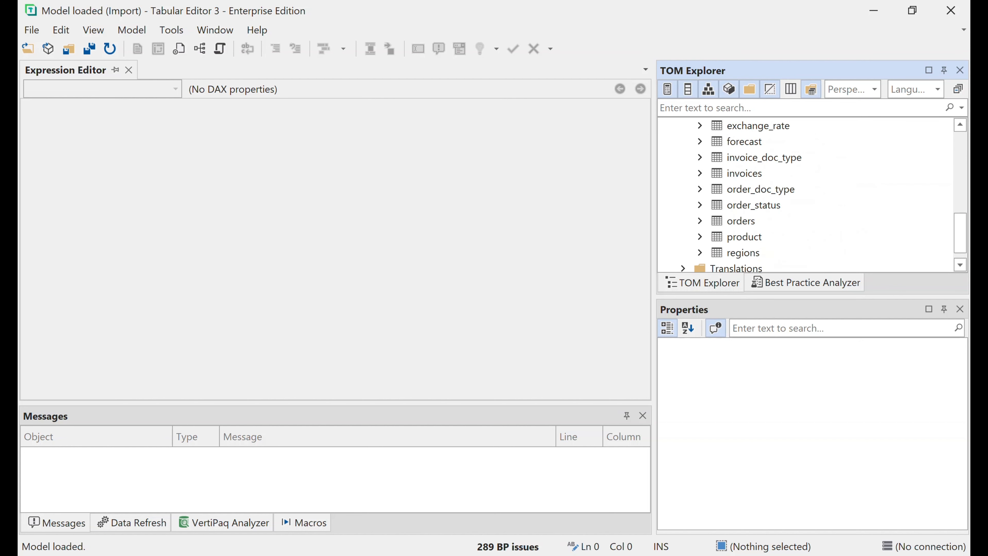
- Copy the brands table and all tables from date through regions, leaving out budget and customer
{"action": "scroll", "coordinate": [805, 194], "scroll_direction": "up", "scroll_amount": 4}
{"action": "left_click", "coordinate": [699, 157]}
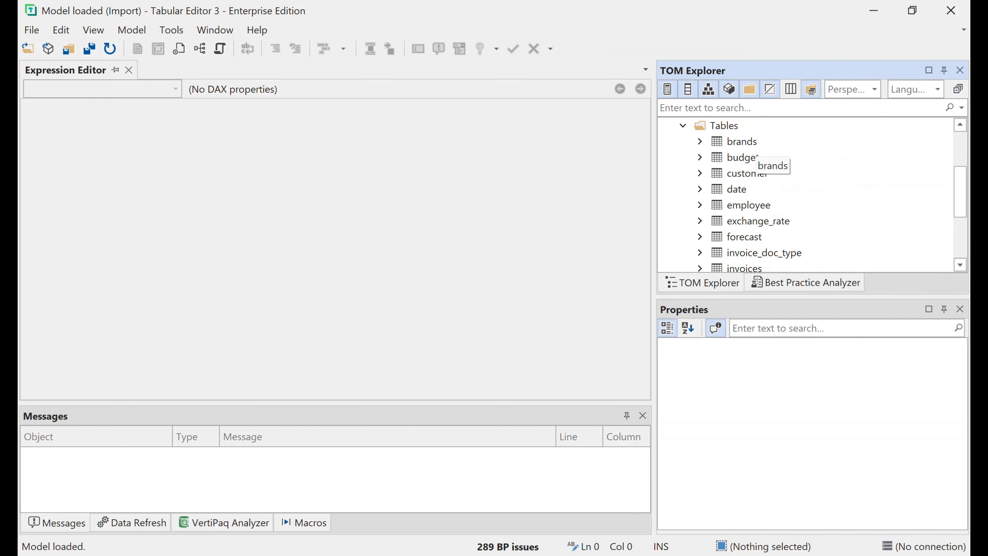
{"action": "left_click", "coordinate": [742, 141]}
{"action": "left_click", "coordinate": [743, 190]}
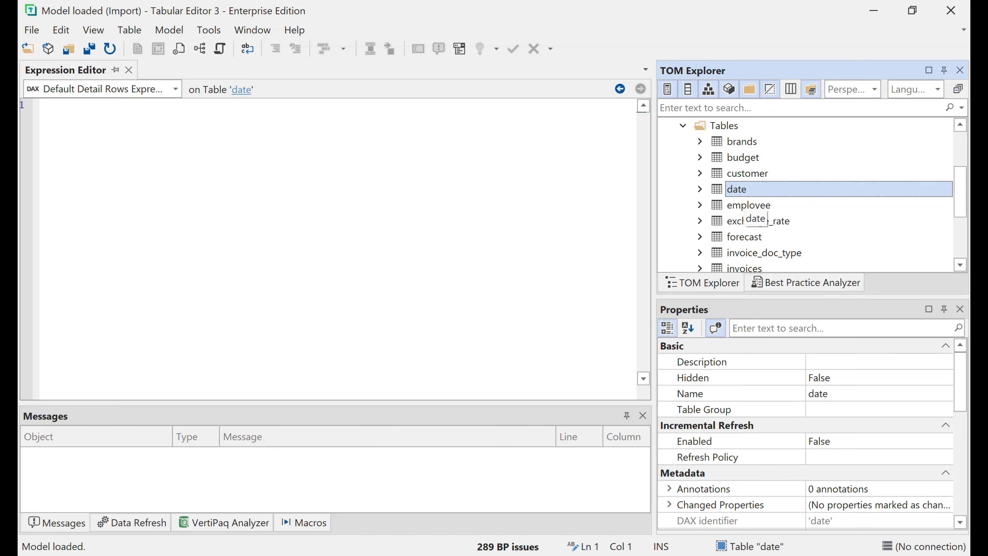
{"action": "scroll", "coordinate": [805, 194], "scroll_direction": "down", "scroll_amount": 2}
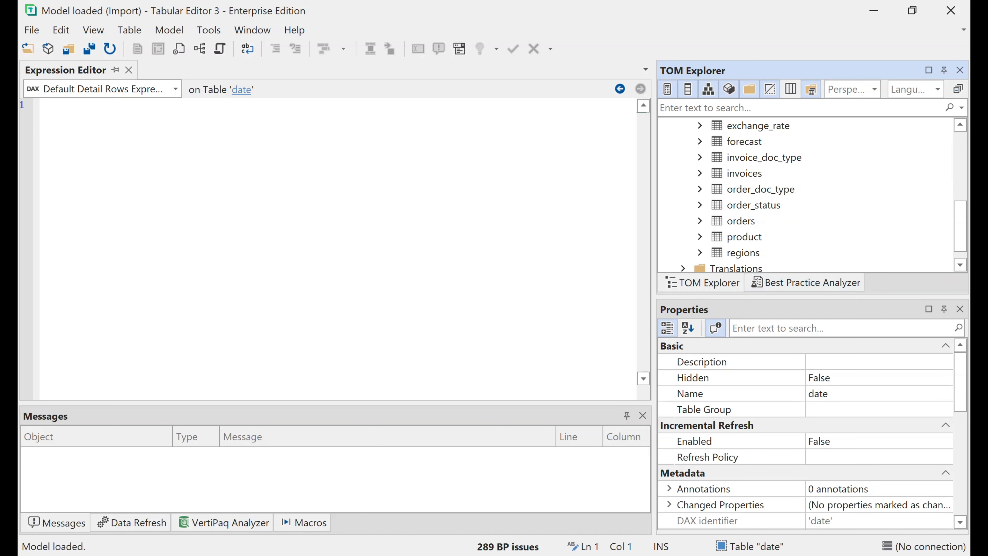
{"action": "left_click", "coordinate": [743, 252], "text": "shift"}
{"action": "scroll", "coordinate": [805, 195], "scroll_direction": "up", "scroll_amount": 3}
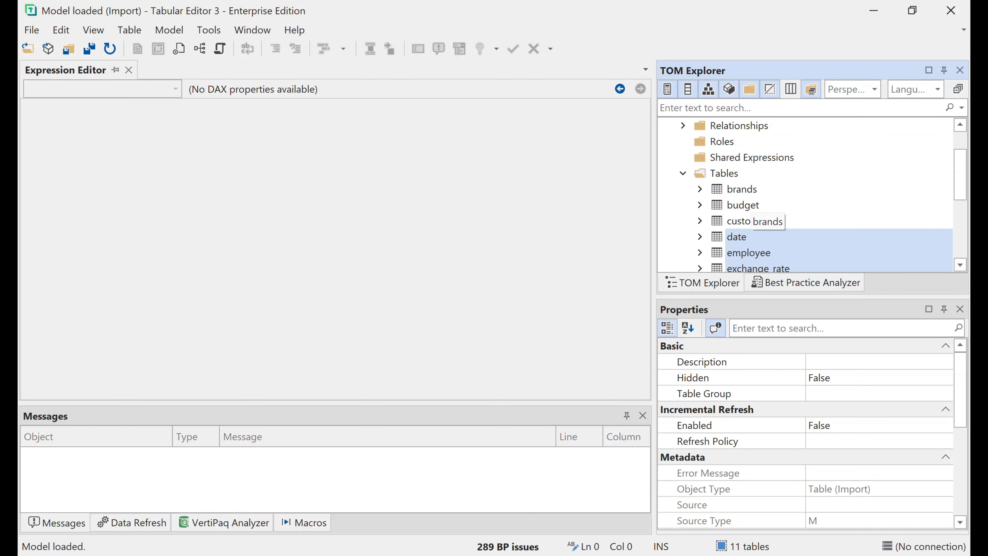
{"action": "left_click", "coordinate": [751, 190], "text": "ctrl"}
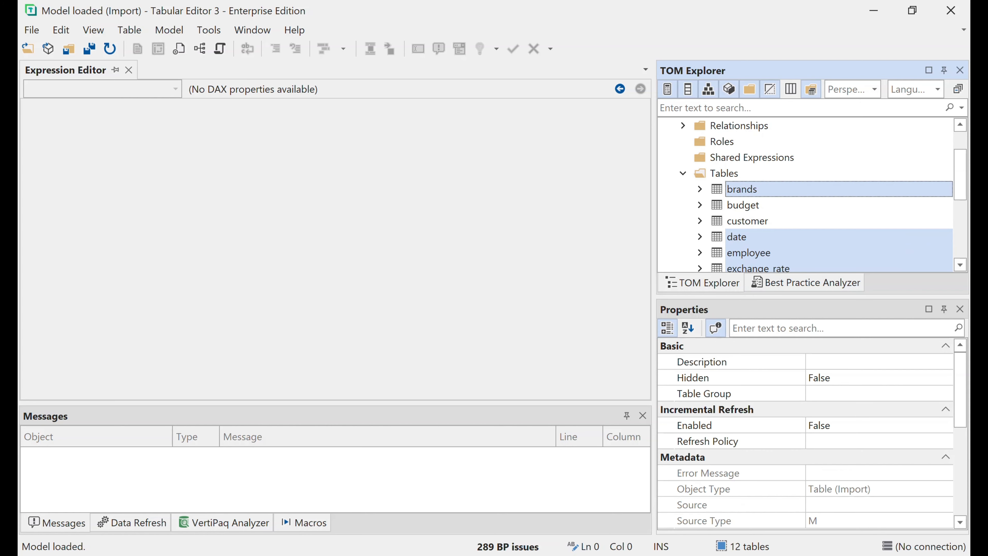
{"action": "right_click", "coordinate": [760, 252]}
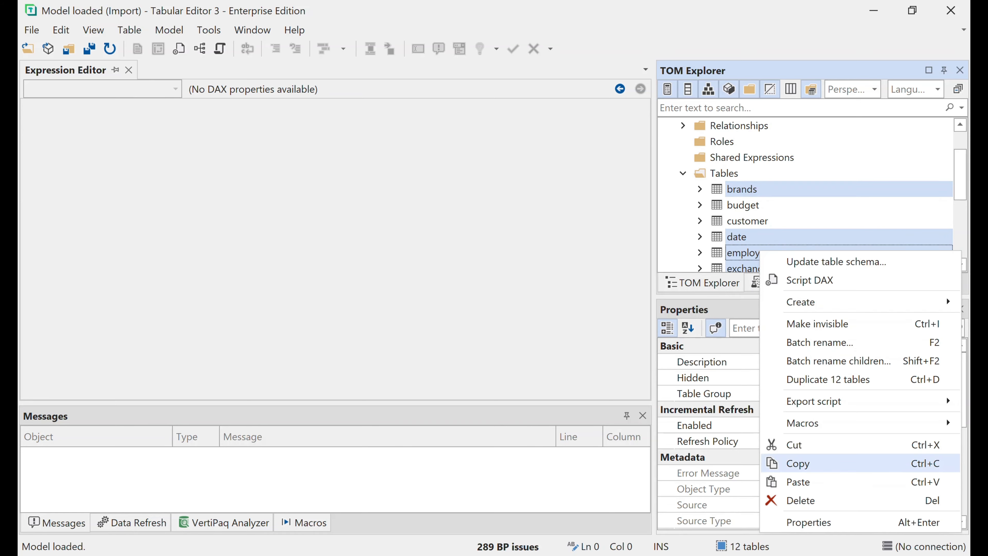
{"action": "left_click", "coordinate": [798, 463]}
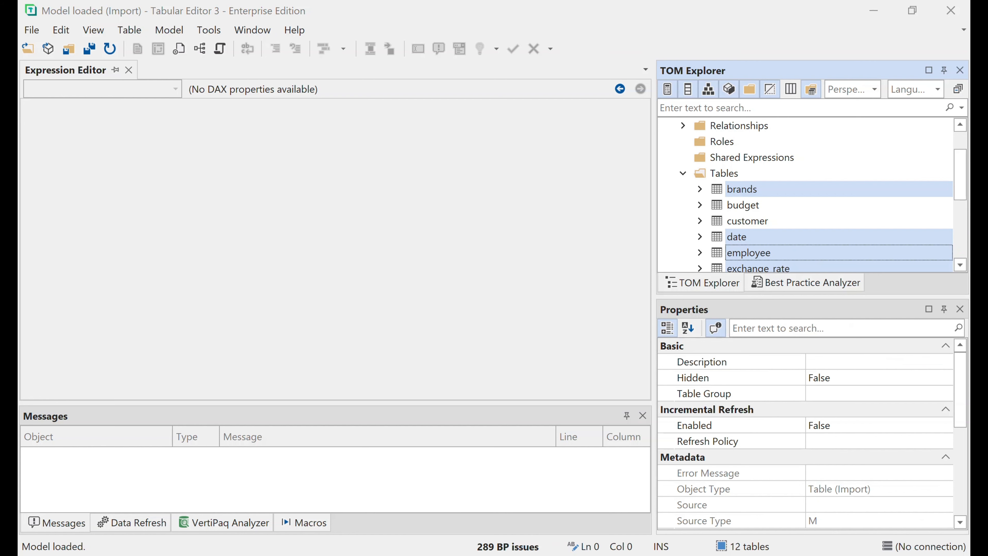
- Switch to the Tabular Editor window holding the Merge0 model and paste the copied tables into it
{"action": "left_click", "coordinate": [644, 555]}
{"action": "left_click", "coordinate": [561, 492]}
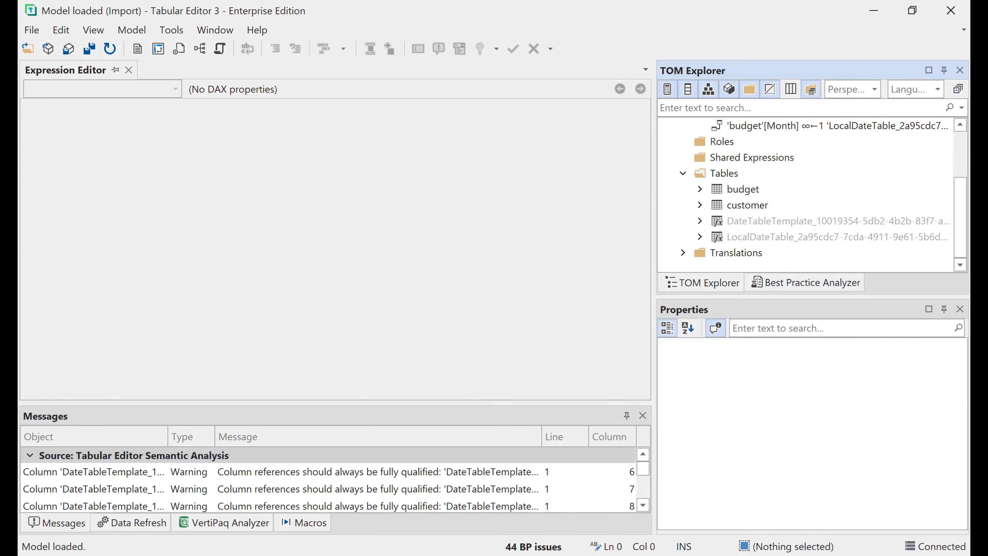
{"action": "left_click", "coordinate": [61, 30]}
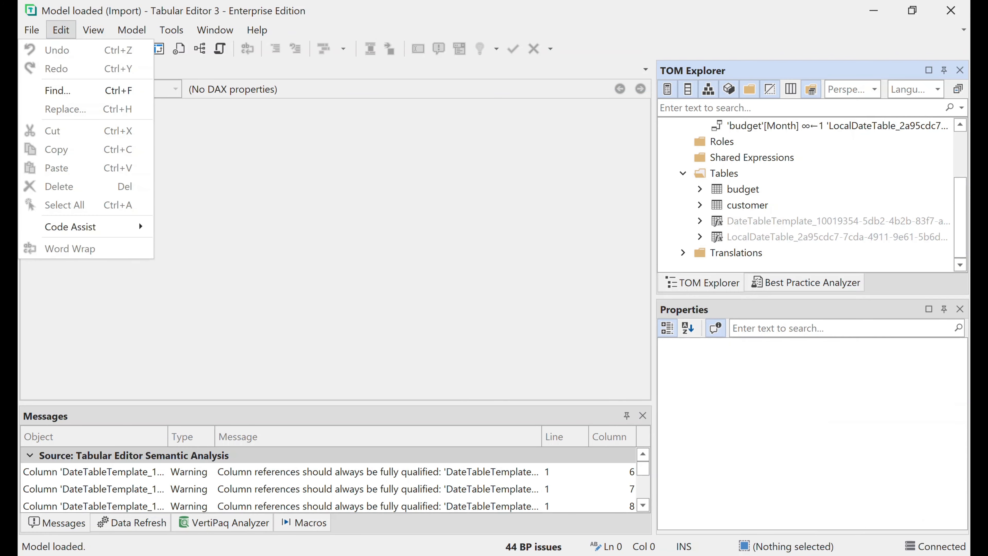
{"action": "left_click", "coordinate": [699, 189]}
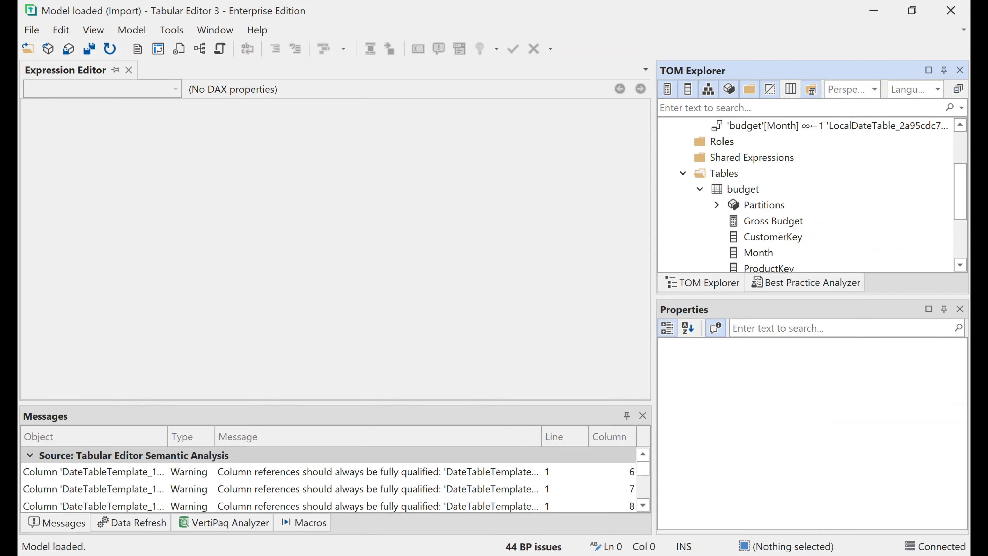
{"action": "left_click", "coordinate": [699, 189]}
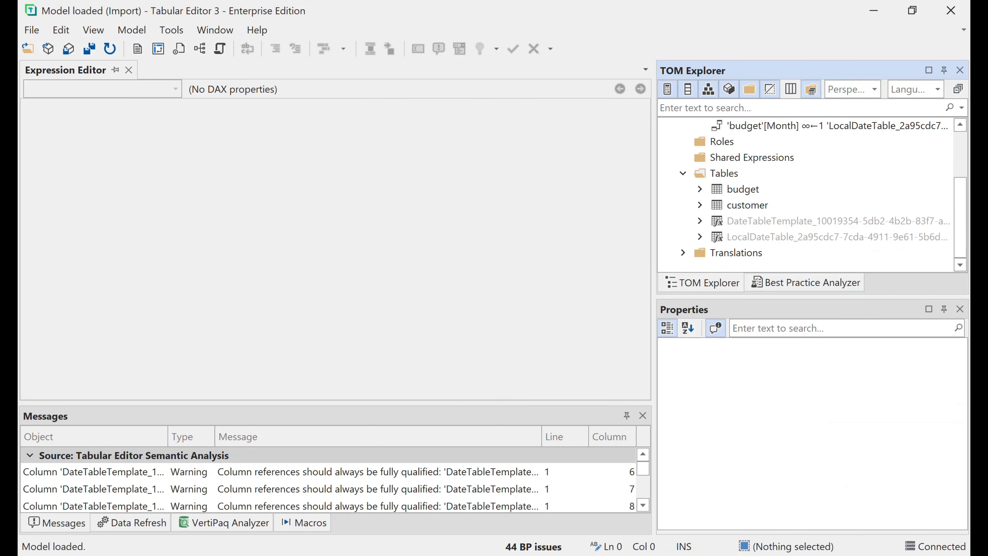
{"action": "right_click", "coordinate": [768, 192]}
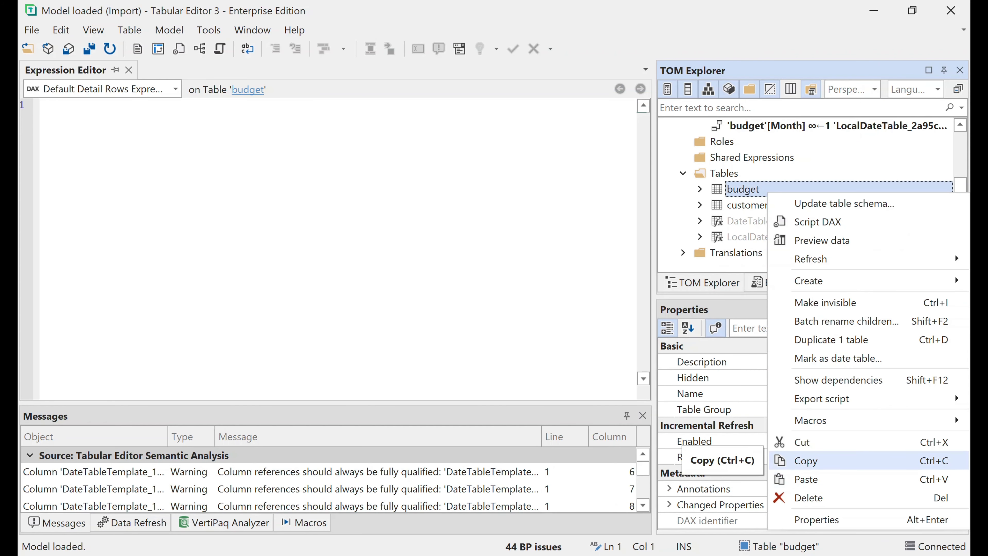
{"action": "left_click", "coordinate": [801, 479]}
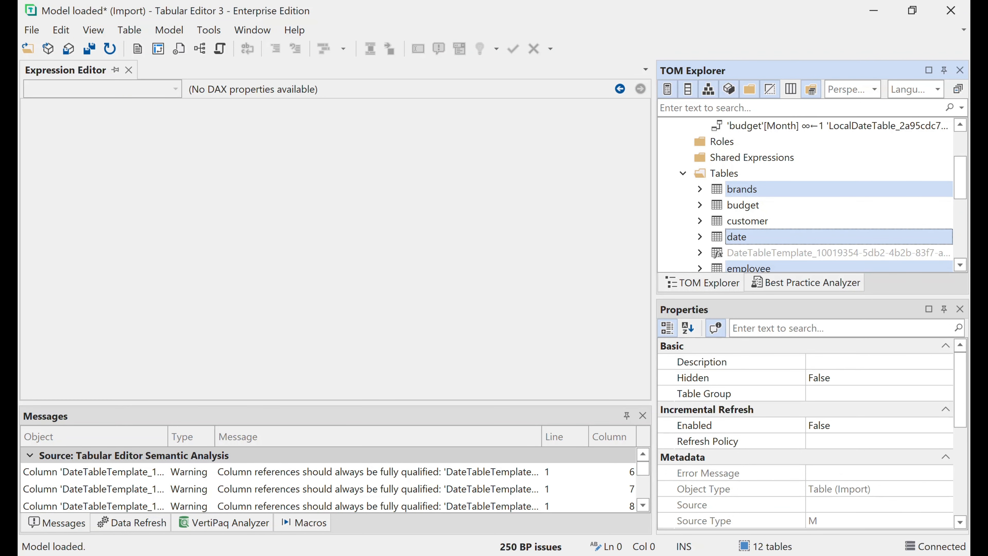
- Examine the pasted tables, the measures in the invoices table's Invoice Measures folder, and the model's relationships
{"action": "scroll", "coordinate": [805, 195], "scroll_direction": "down", "scroll_amount": 4}
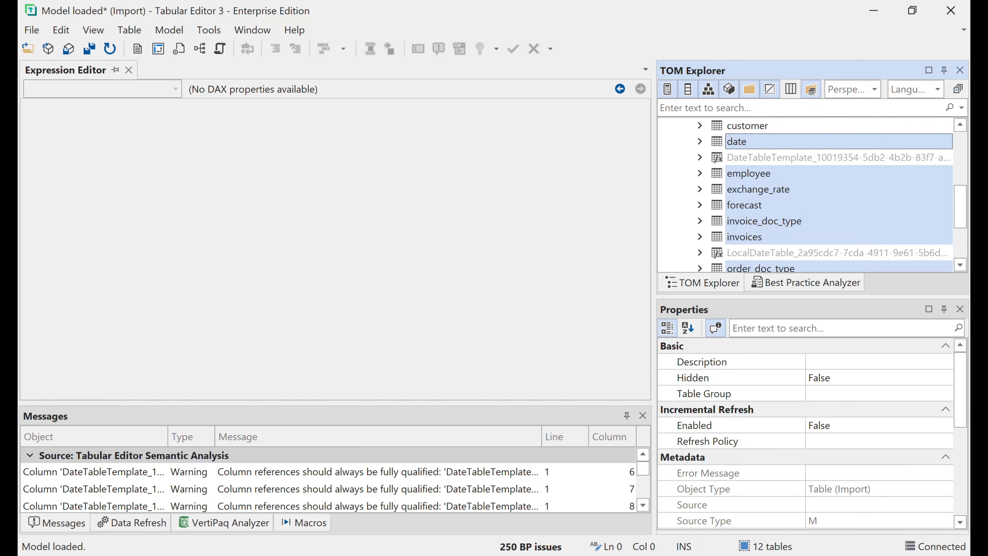
{"action": "scroll", "coordinate": [805, 195], "scroll_direction": "up", "scroll_amount": 3}
{"action": "scroll", "coordinate": [804, 194], "scroll_direction": "up", "scroll_amount": 2}
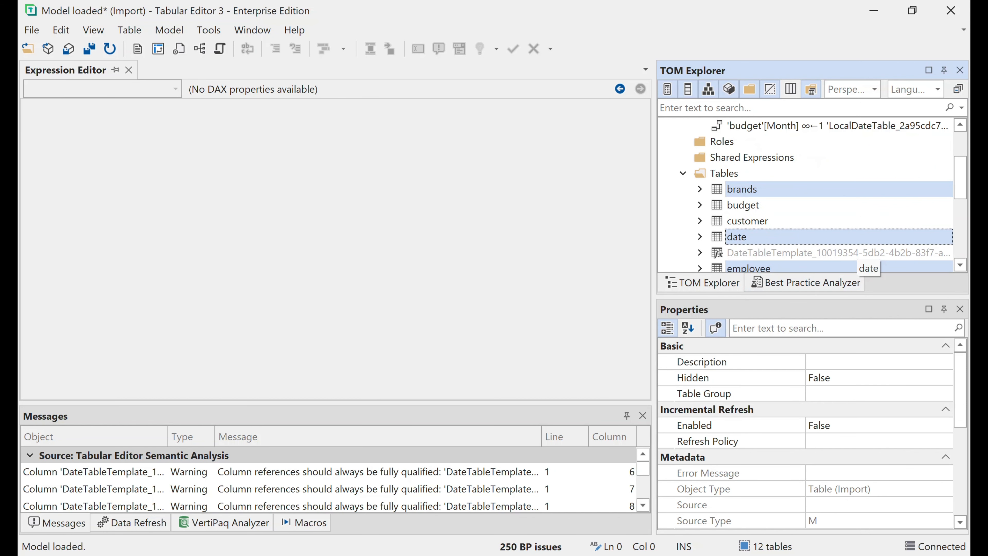
{"action": "scroll", "coordinate": [805, 194], "scroll_direction": "down", "scroll_amount": 3}
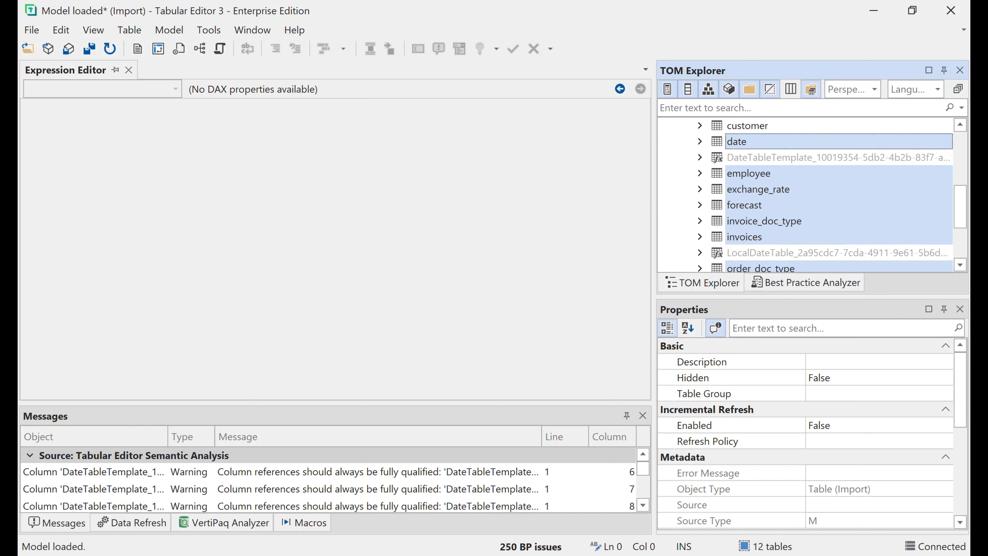
{"action": "left_click", "coordinate": [700, 237]}
{"action": "scroll", "coordinate": [700, 237], "scroll_direction": "down", "scroll_amount": 2}
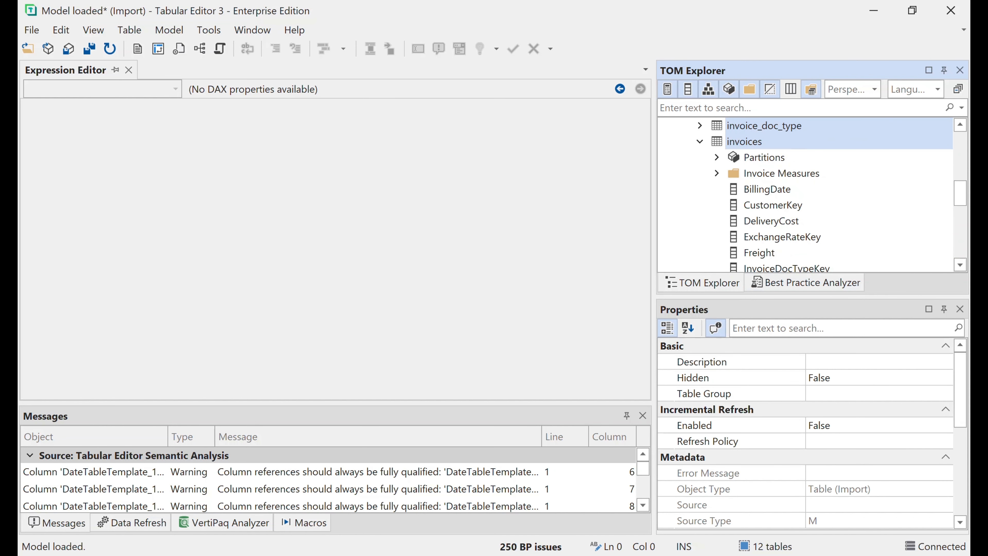
{"action": "left_click", "coordinate": [716, 173]}
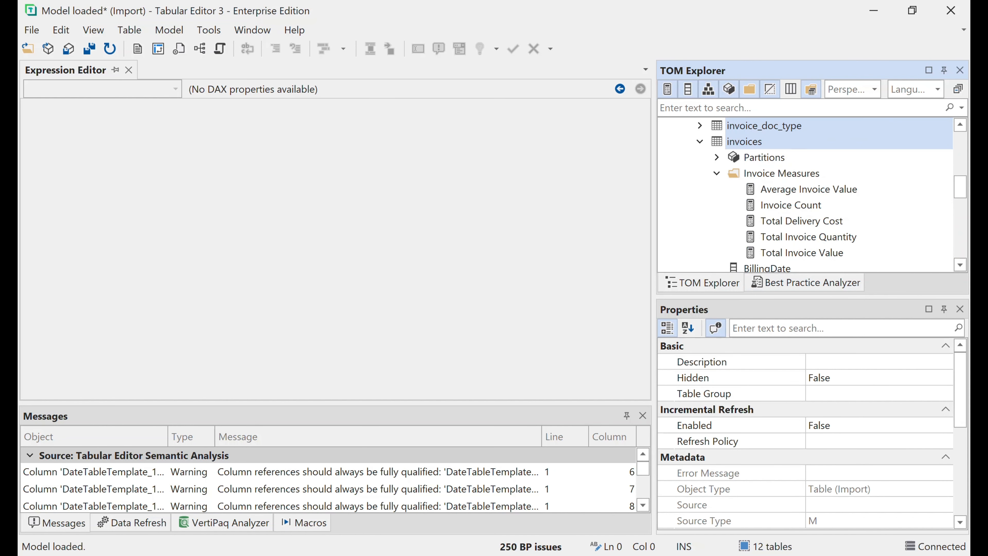
{"action": "scroll", "coordinate": [762, 205], "scroll_direction": "up", "scroll_amount": 2}
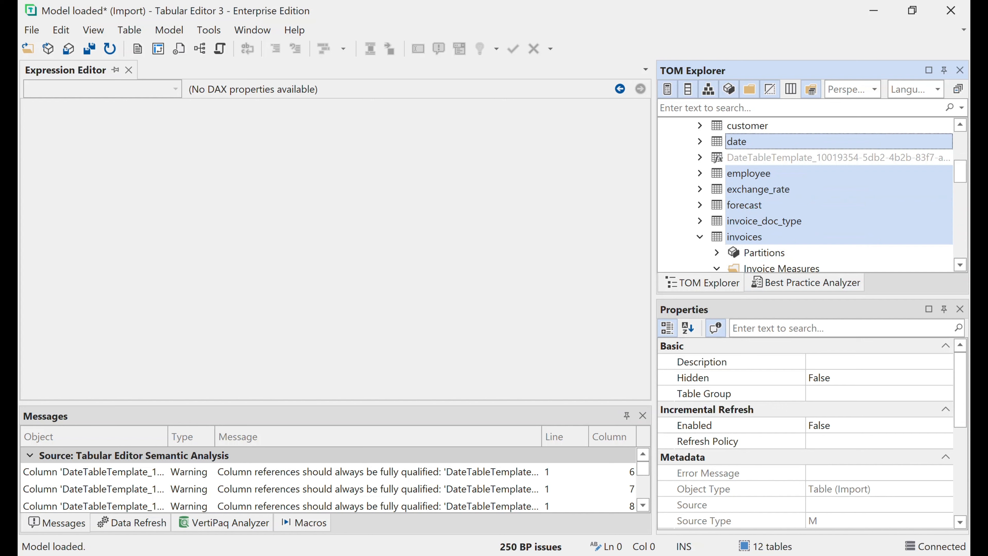
{"action": "scroll", "coordinate": [805, 196], "scroll_direction": "up", "scroll_amount": 4}
{"action": "scroll", "coordinate": [805, 197], "scroll_direction": "down", "scroll_amount": 2}
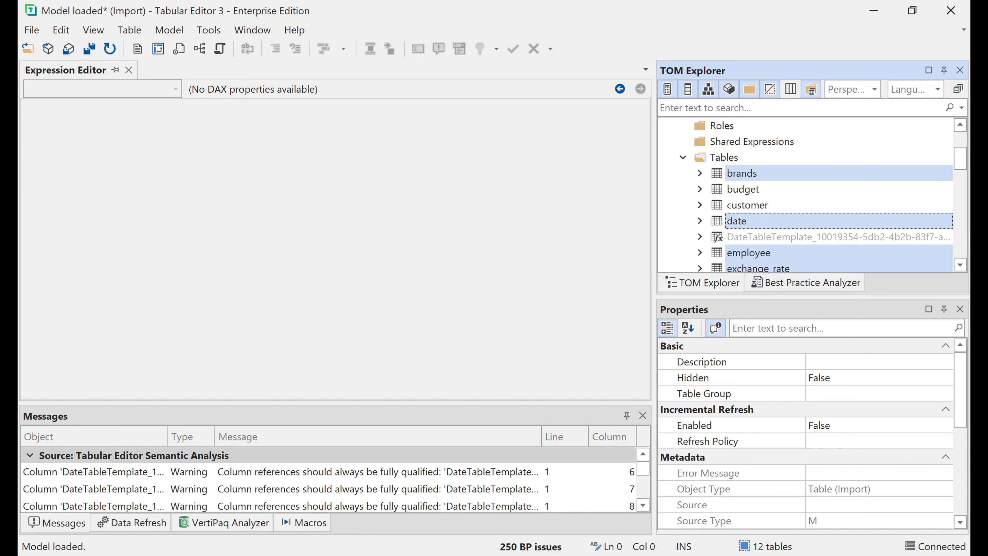
{"action": "scroll", "coordinate": [805, 197], "scroll_direction": "up", "scroll_amount": 2}
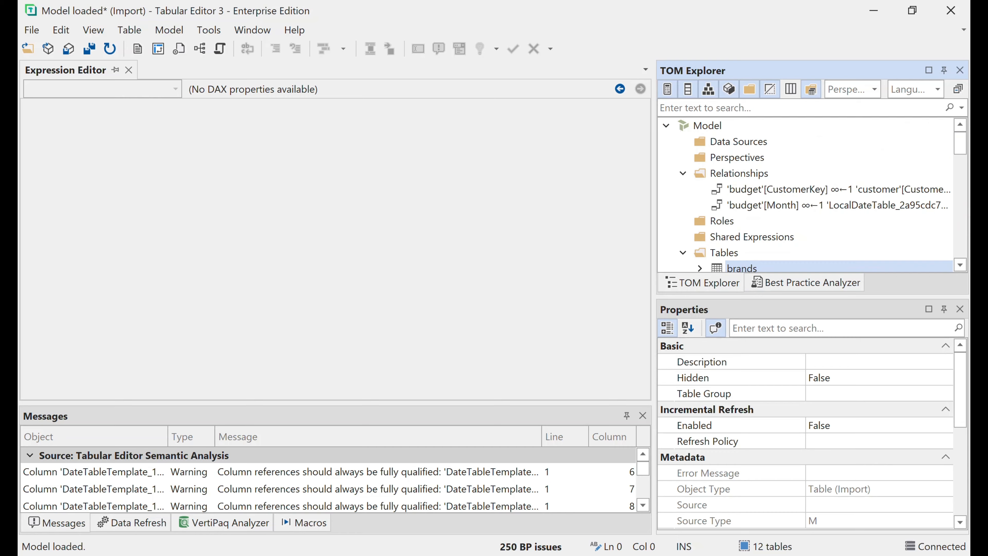
- Switch to the window with the Merge folder model and copy all its relationships, from 'budget'[CustomerKey] through 'product'[SubBrandName]
{"action": "mouse_move", "coordinate": [644, 555]}
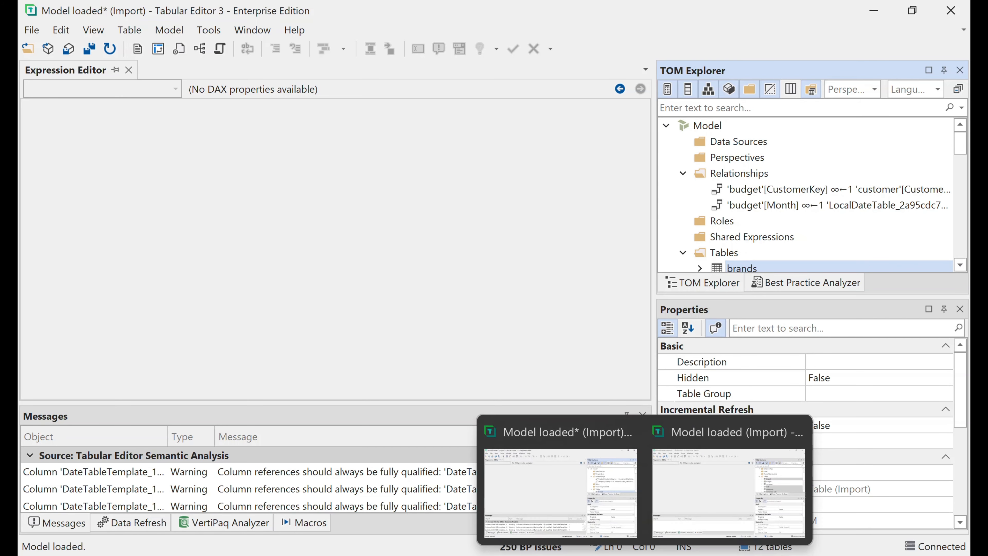
{"action": "left_click", "coordinate": [728, 492]}
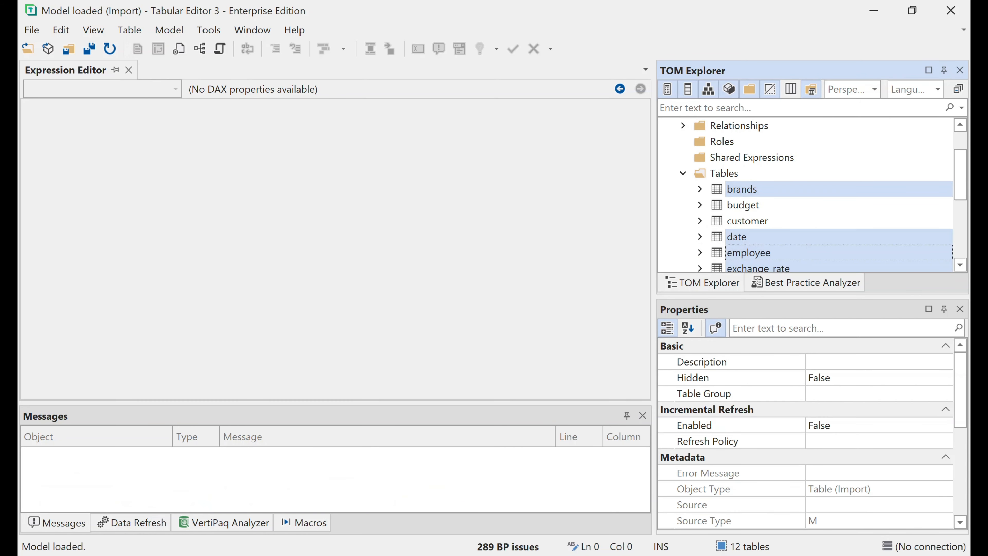
{"action": "scroll", "coordinate": [805, 195], "scroll_direction": "up", "scroll_amount": 1}
{"action": "left_click", "coordinate": [683, 173]}
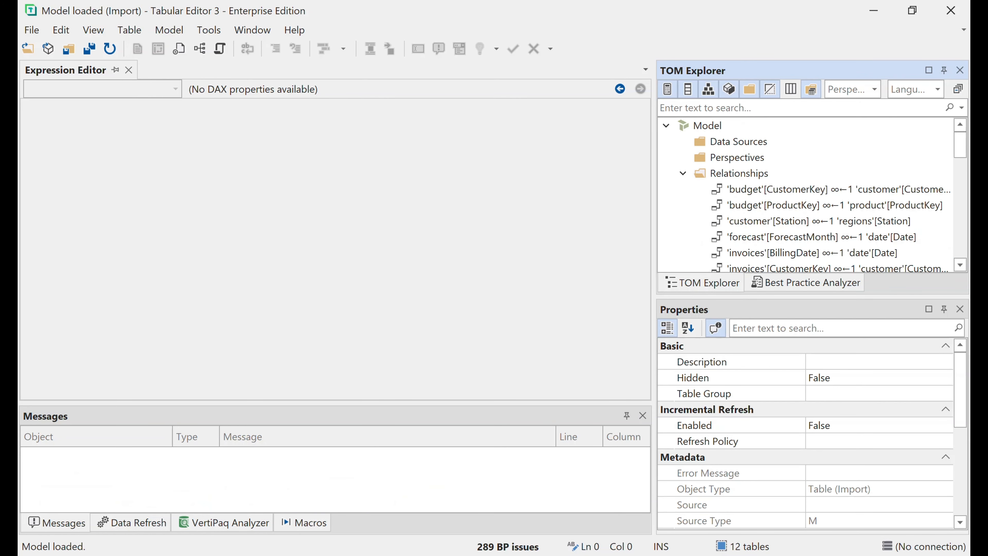
{"action": "left_click", "coordinate": [774, 189]}
{"action": "scroll", "coordinate": [805, 194], "scroll_direction": "down", "scroll_amount": 3}
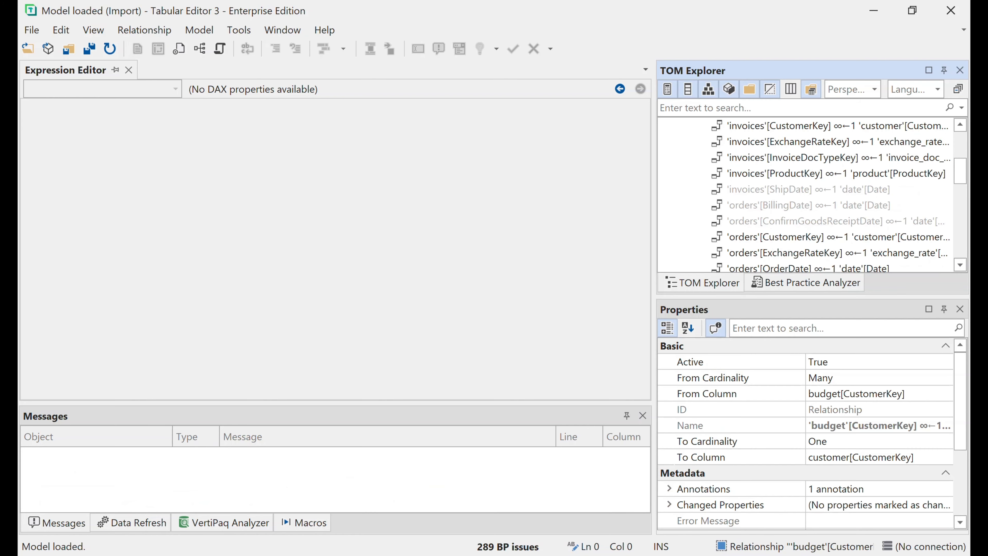
{"action": "scroll", "coordinate": [805, 194], "scroll_direction": "down", "scroll_amount": 4}
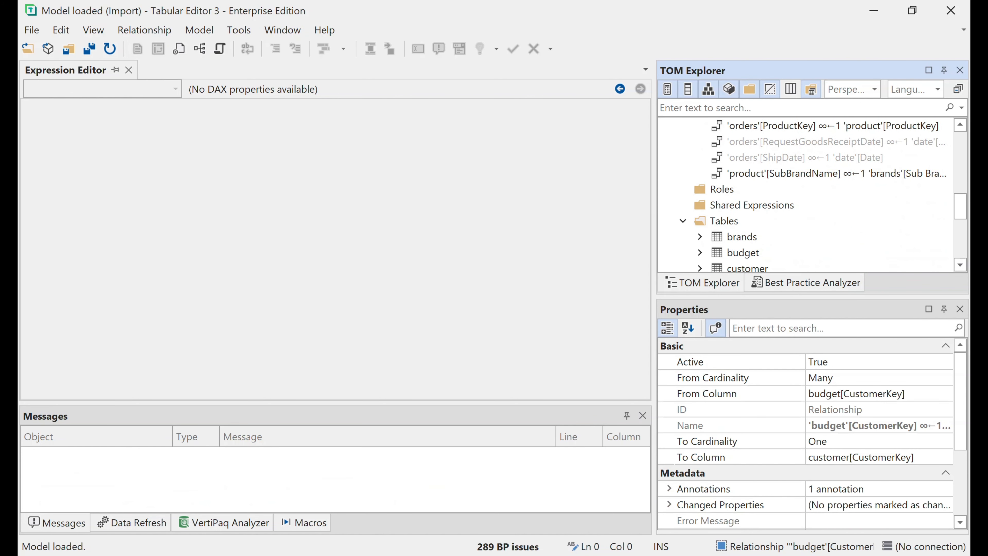
{"action": "left_click", "coordinate": [766, 174], "text": "shift"}
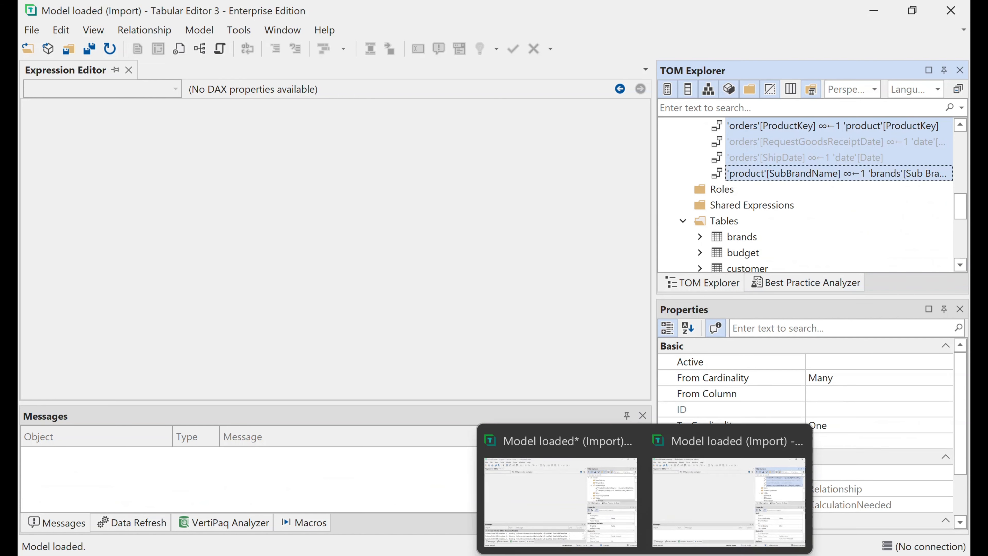
{"action": "scroll", "coordinate": [805, 195], "scroll_direction": "up", "scroll_amount": 5}
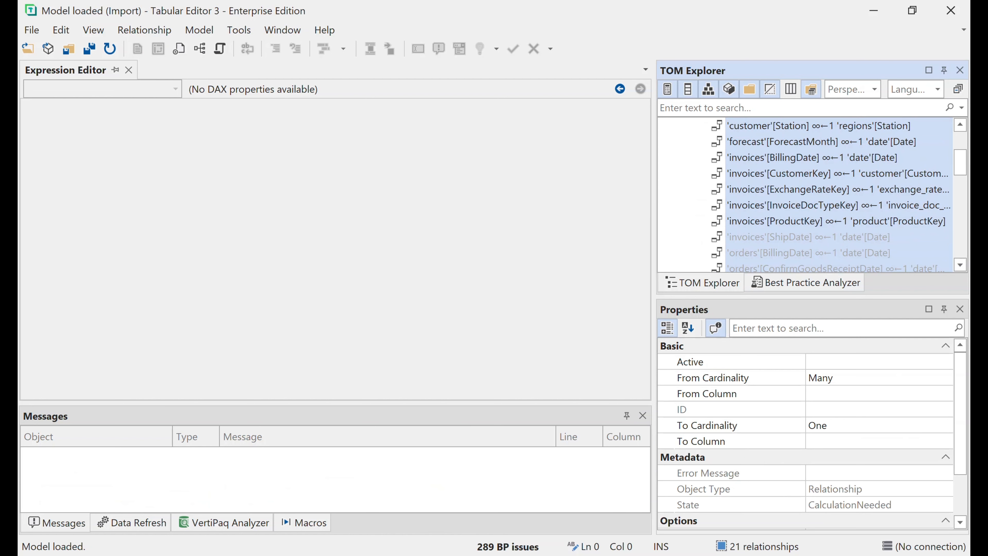
- Switch back to the Merge0 model's window and paste the copied relationships into it
{"action": "left_click", "coordinate": [557, 486]}
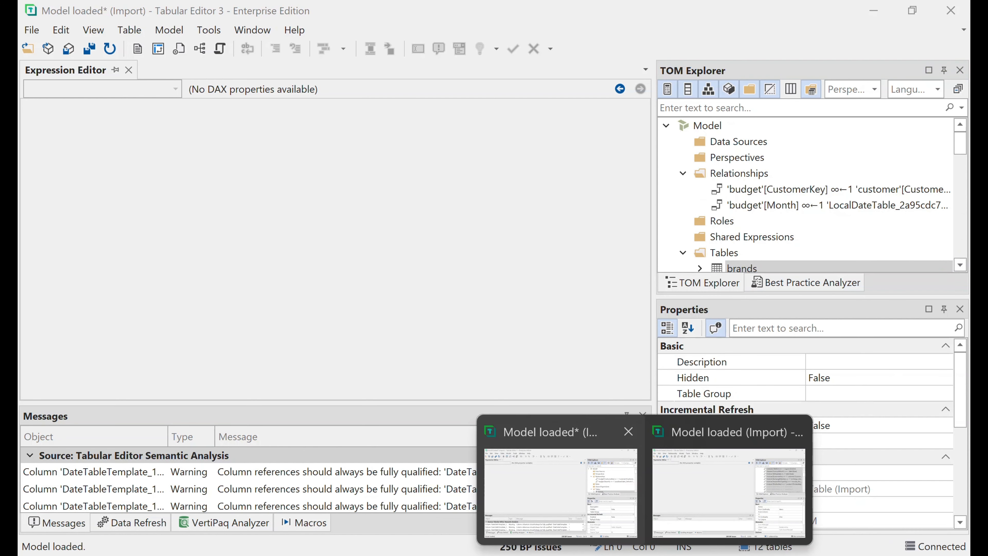
{"action": "right_click", "coordinate": [704, 268]}
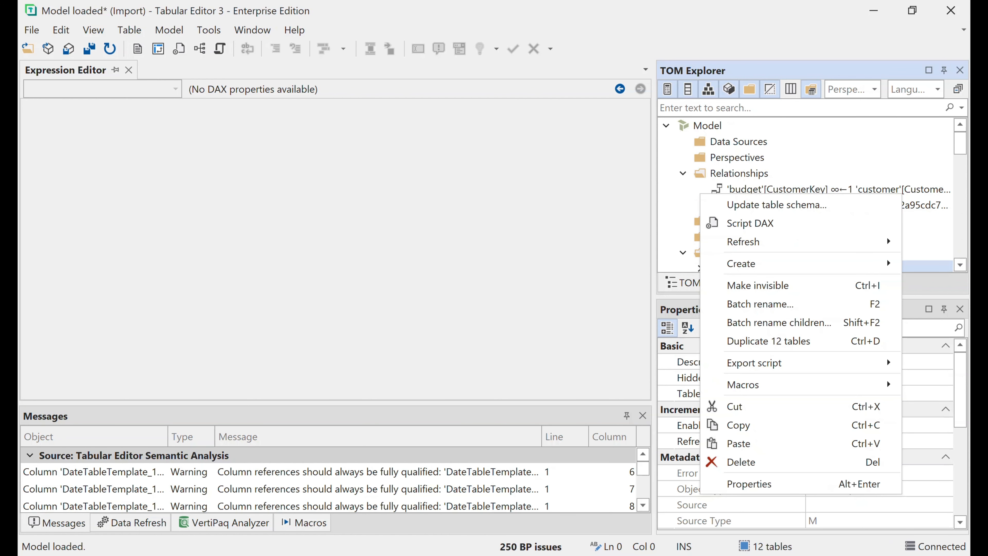
{"action": "left_click", "coordinate": [739, 443]}
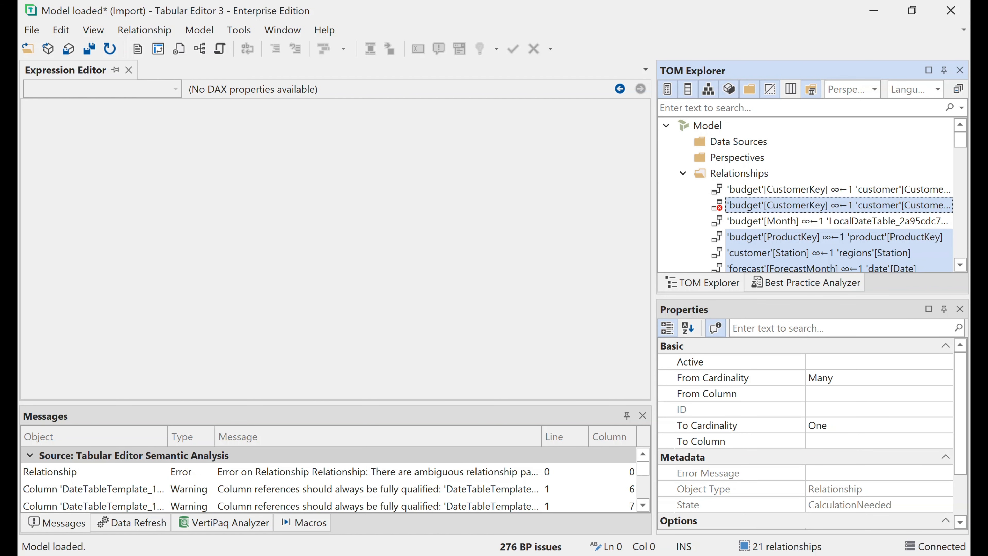
- Delete the duplicate 'budget'[CustomerKey] to 'customer'[CustomerKey] relationship marked with an error, and look through the remaining relationships
{"action": "left_click", "coordinate": [780, 190]}
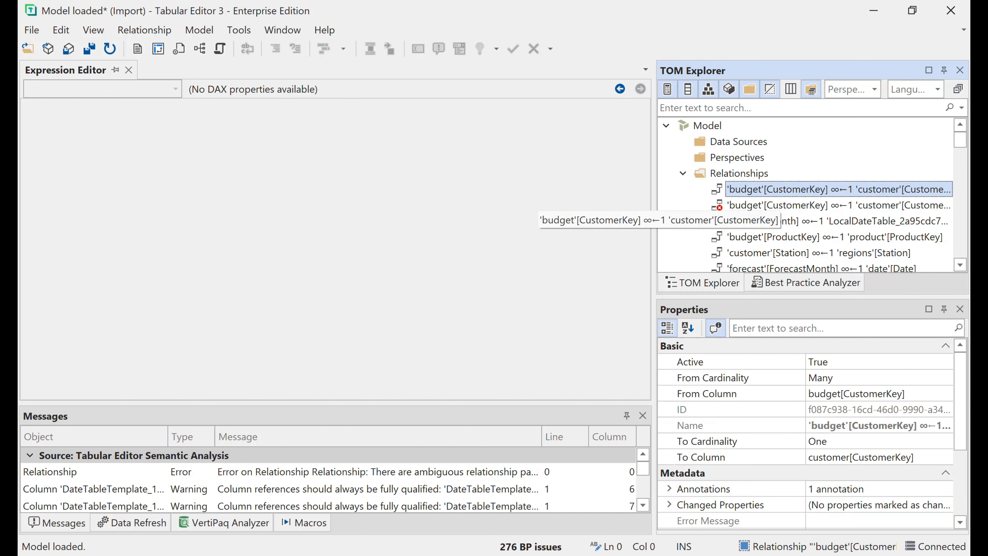
{"action": "left_click", "coordinate": [779, 206]}
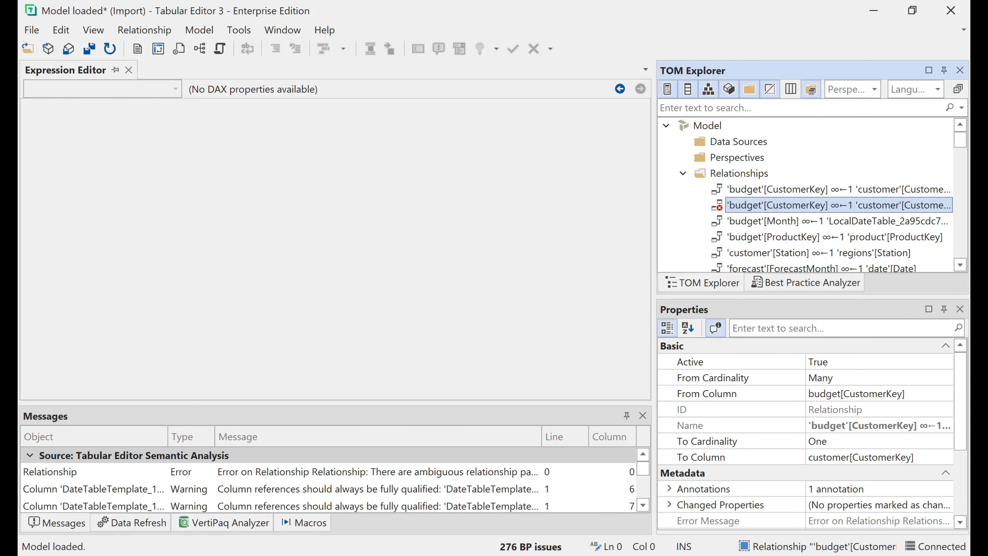
{"action": "right_click", "coordinate": [772, 205]}
{"action": "left_click", "coordinate": [805, 357]}
{"action": "scroll", "coordinate": [805, 195], "scroll_direction": "down", "scroll_amount": 7}
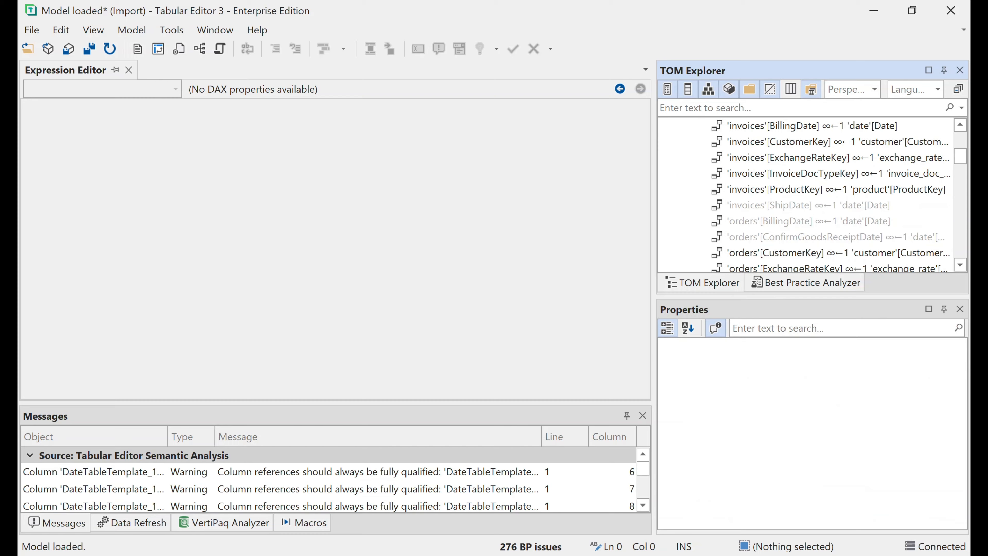
{"action": "scroll", "coordinate": [805, 194], "scroll_direction": "up", "scroll_amount": 8}
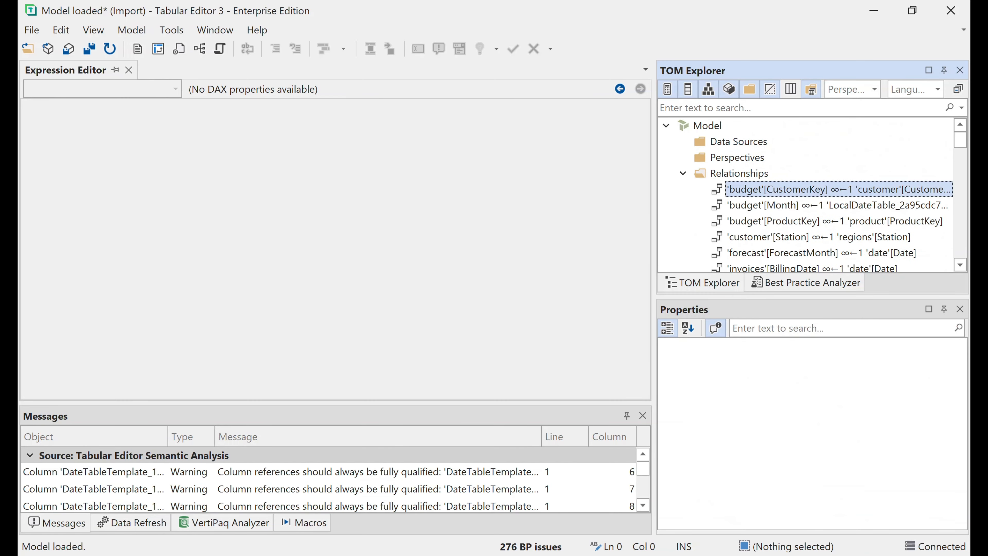
- Expand the budget table in the Merge0 model and examine its measures and columns
{"action": "scroll", "coordinate": [805, 194], "scroll_direction": "down", "scroll_amount": 9}
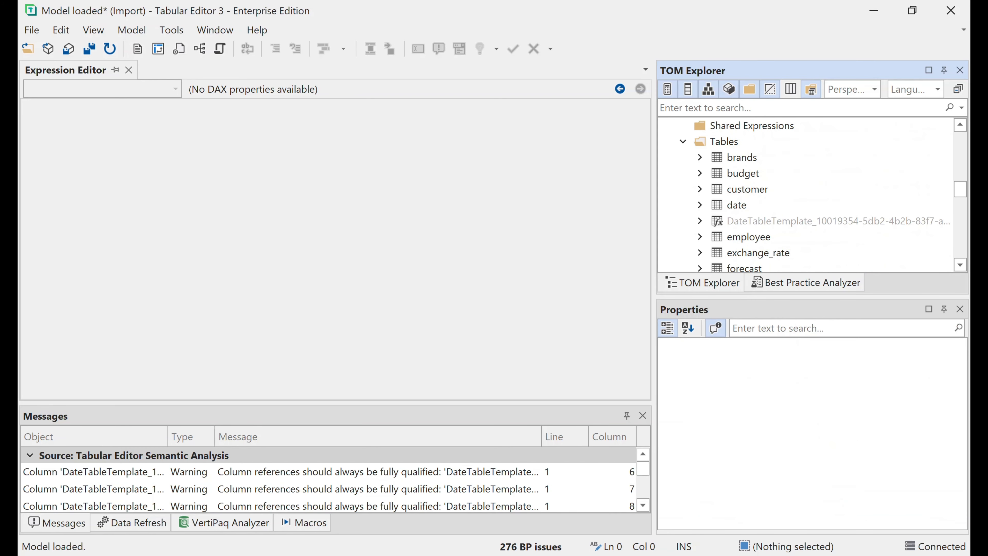
{"action": "scroll", "coordinate": [805, 195], "scroll_direction": "up", "scroll_amount": 1}
{"action": "mouse_move", "coordinate": [644, 554]}
{"action": "left_click", "coordinate": [700, 173]}
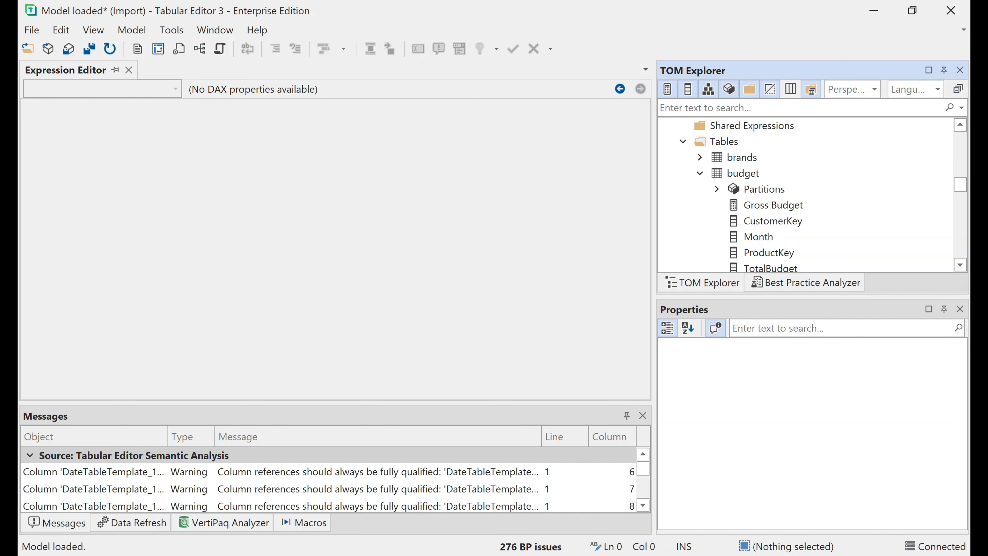
{"action": "left_click", "coordinate": [427, 249]}
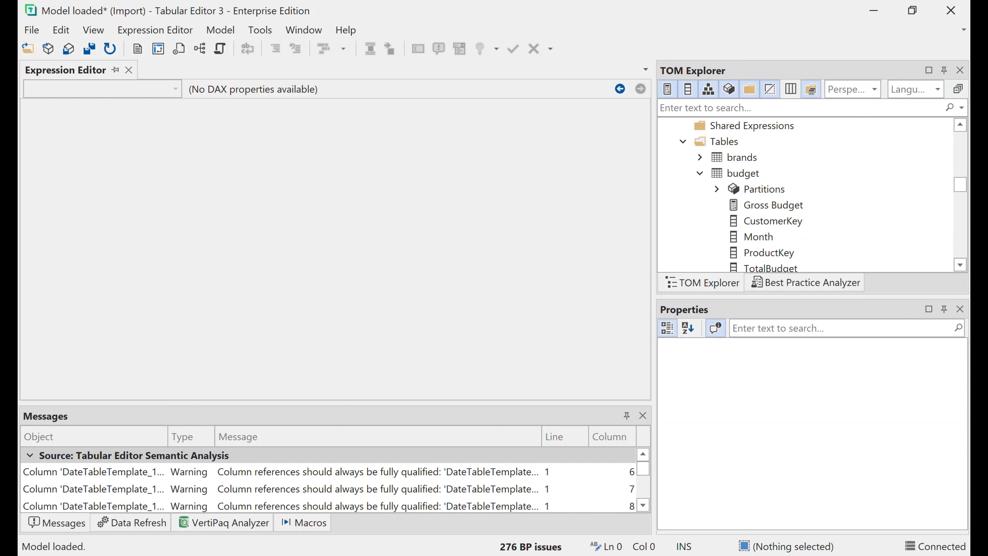
{"action": "scroll", "coordinate": [716, 269], "scroll_direction": "down", "scroll_amount": 2}
{"action": "scroll", "coordinate": [716, 269], "scroll_direction": "up", "scroll_amount": 1}
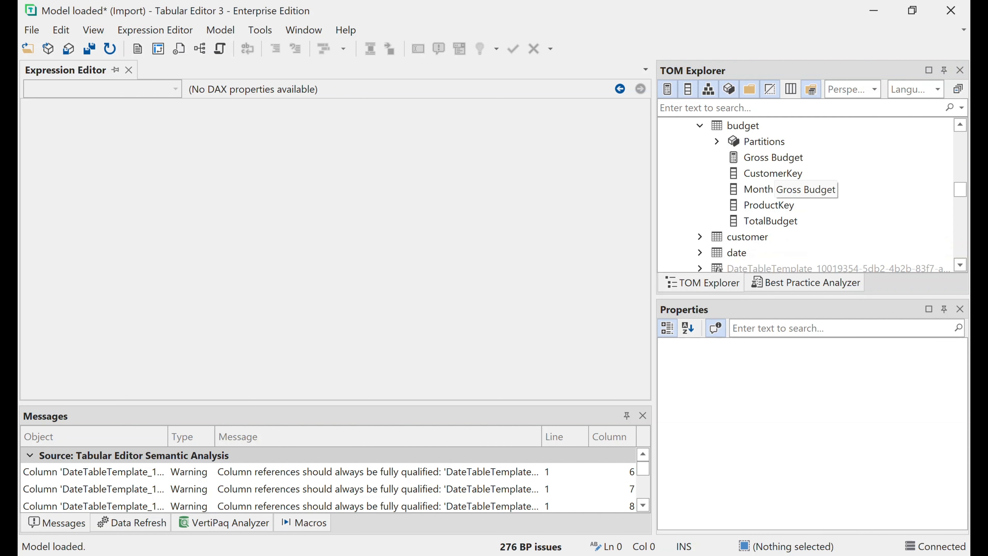
- Switch to the Merge folder model's window and copy the budget table's Budget Measures, from Average Budget through Total Budget
{"action": "mouse_move", "coordinate": [644, 555]}
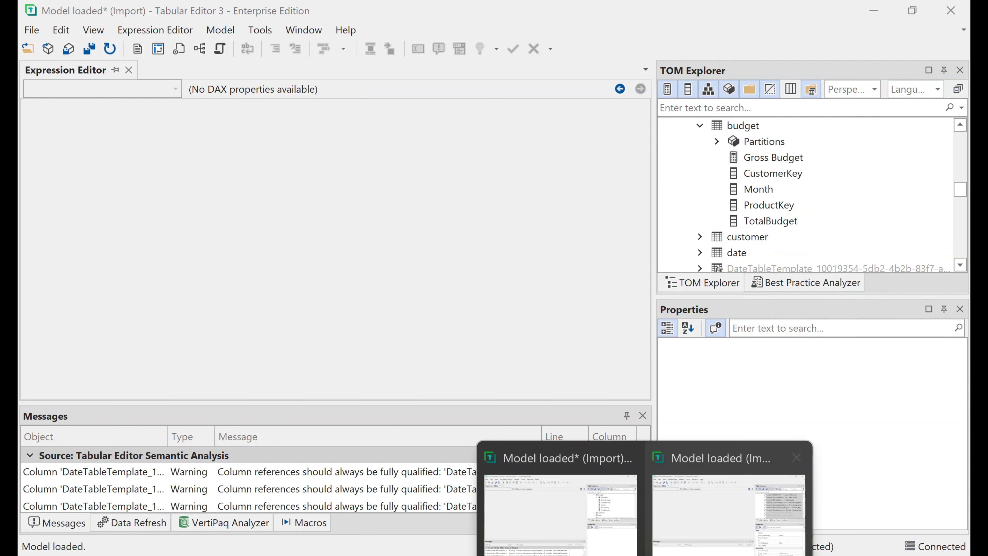
{"action": "left_click", "coordinate": [728, 492]}
{"action": "scroll", "coordinate": [739, 187], "scroll_direction": "up", "scroll_amount": 2}
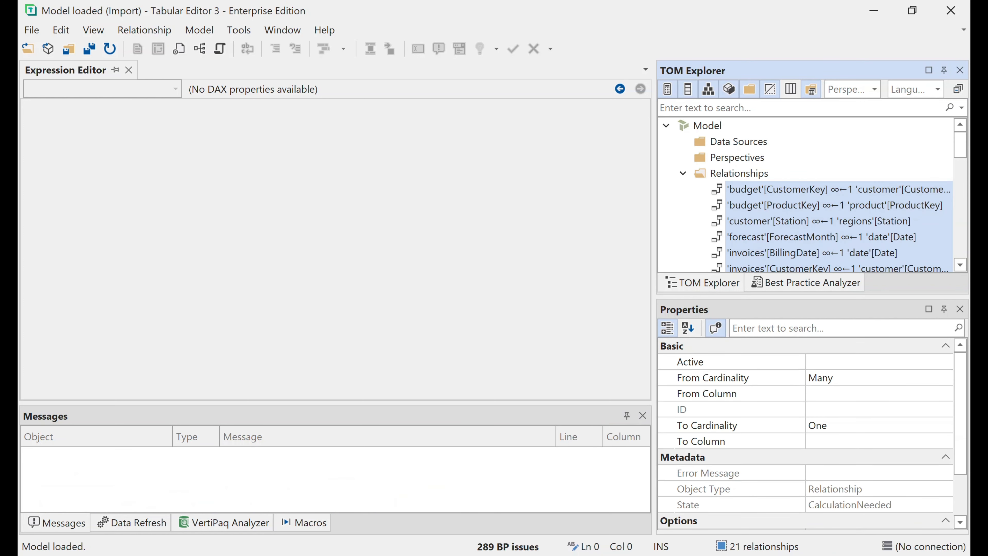
{"action": "left_click", "coordinate": [683, 173]}
{"action": "scroll", "coordinate": [804, 194], "scroll_direction": "down", "scroll_amount": 2}
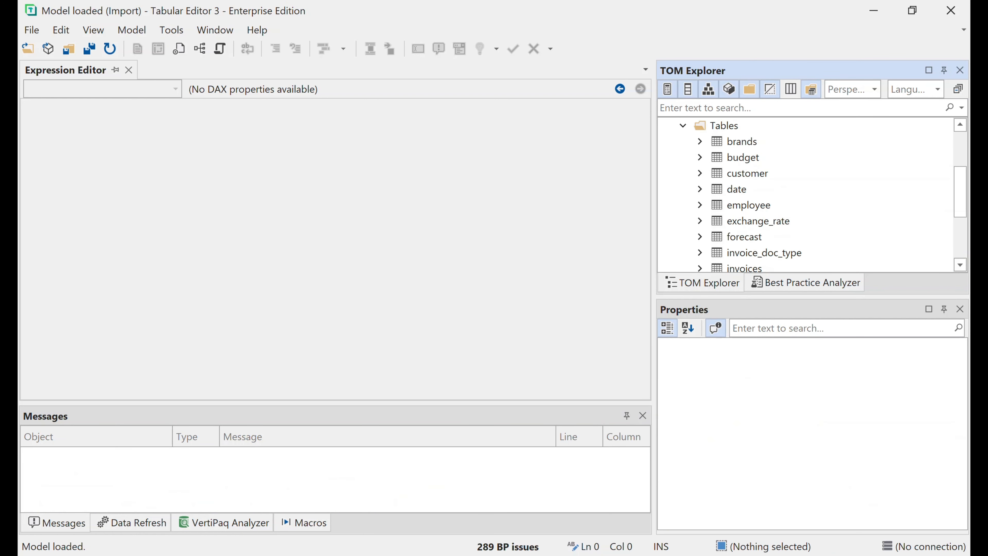
{"action": "left_click", "coordinate": [699, 157]}
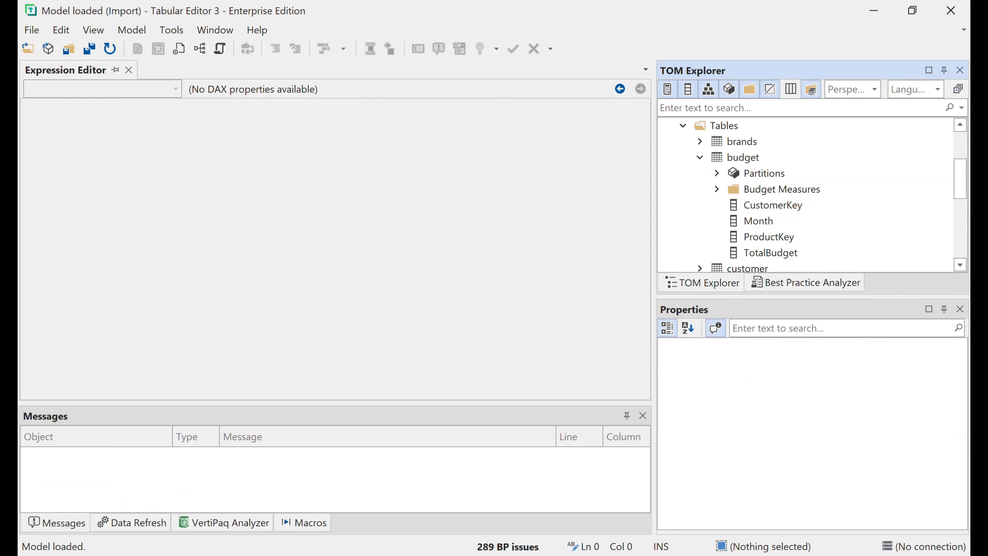
{"action": "left_click", "coordinate": [716, 189]}
{"action": "scroll", "coordinate": [804, 195], "scroll_direction": "down", "scroll_amount": 1}
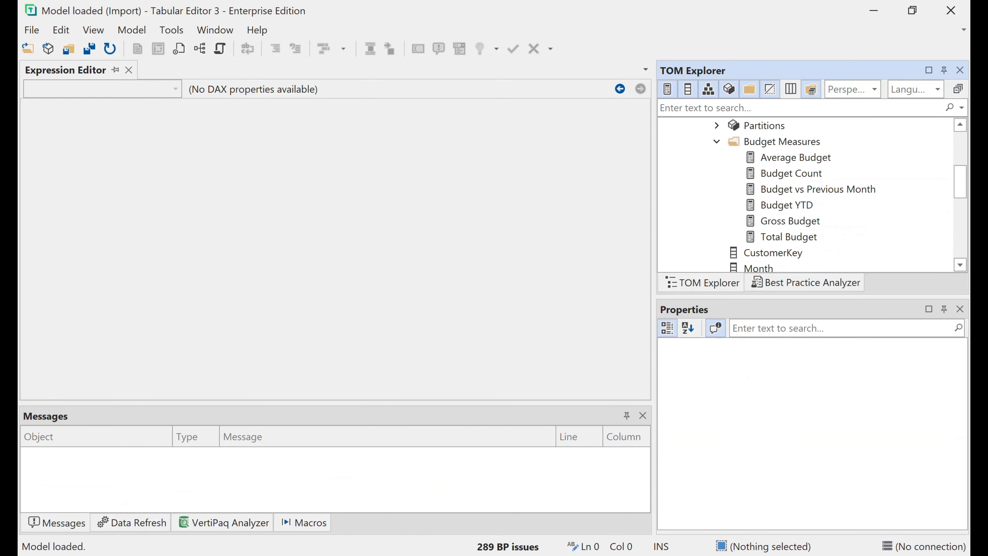
{"action": "left_click", "coordinate": [795, 158]}
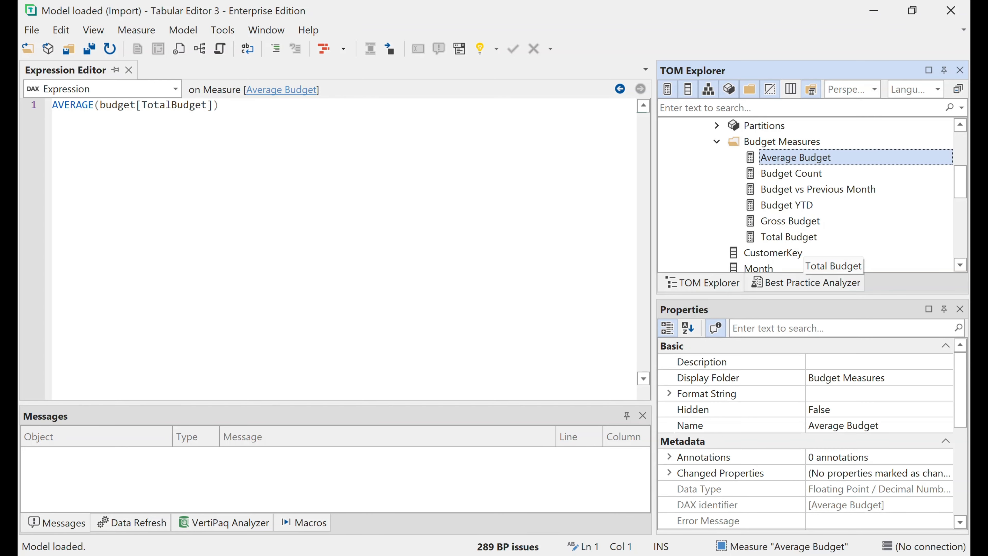
{"action": "left_click", "coordinate": [789, 236], "text": "shift"}
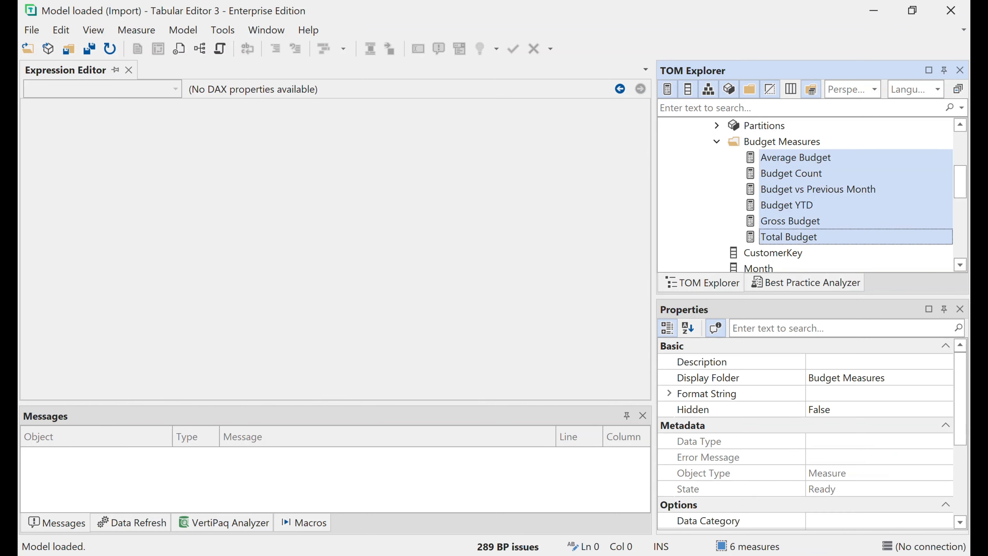
- Return to the Merge0 model's window and paste the copied measures into the budget table
{"action": "left_click", "coordinate": [873, 11]}
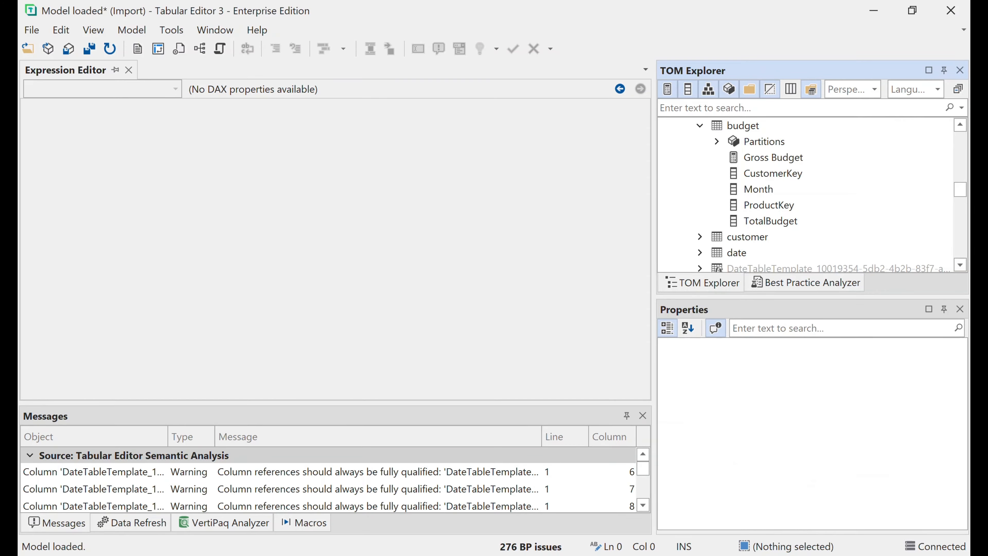
{"action": "right_click", "coordinate": [750, 125]}
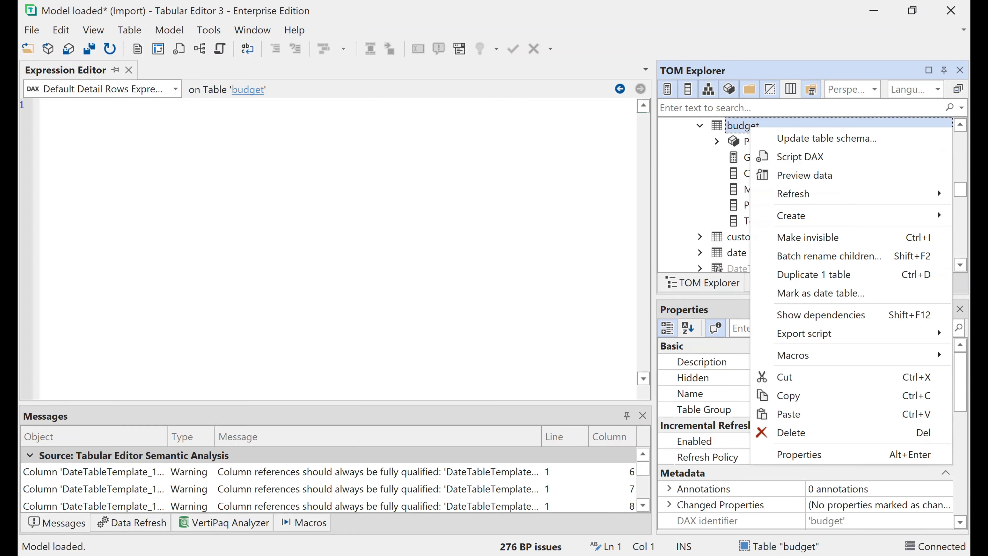
{"action": "left_click", "coordinate": [788, 413]}
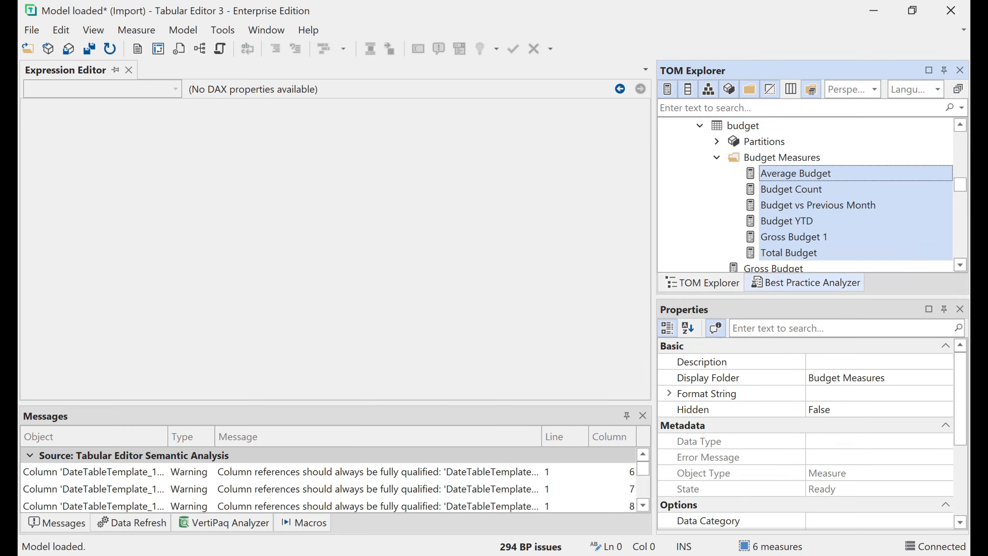
- Review the pasted budget measures and compare the DAX expressions of Gross Budget and Gross Budget 1
{"action": "scroll", "coordinate": [813, 194], "scroll_direction": "down", "scroll_amount": 1}
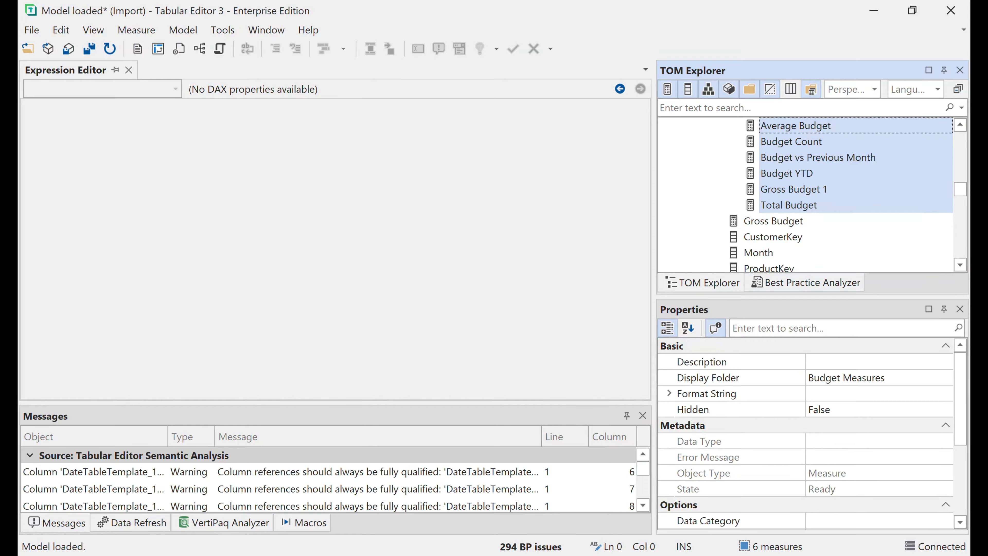
{"action": "left_click", "coordinate": [799, 237]}
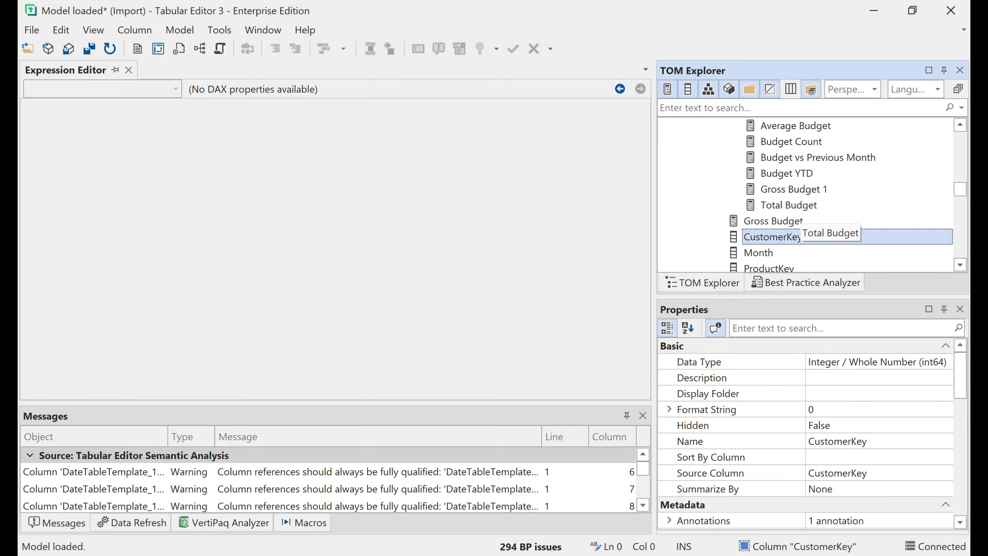
{"action": "scroll", "coordinate": [813, 195], "scroll_direction": "up", "scroll_amount": 1}
{"action": "scroll", "coordinate": [812, 194], "scroll_direction": "down", "scroll_amount": 1}
{"action": "scroll", "coordinate": [812, 194], "scroll_direction": "up", "scroll_amount": 1}
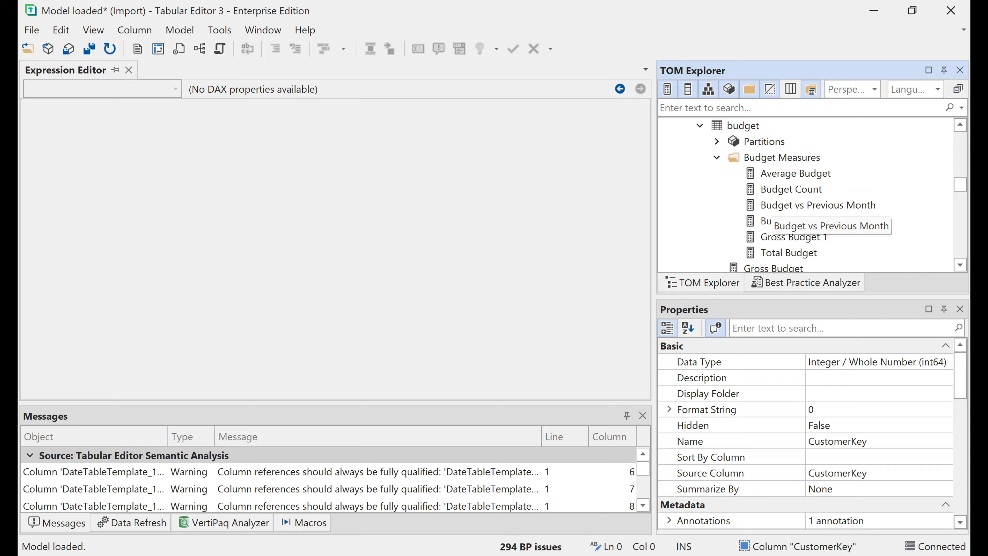
{"action": "scroll", "coordinate": [813, 234], "scroll_direction": "down", "scroll_amount": 1}
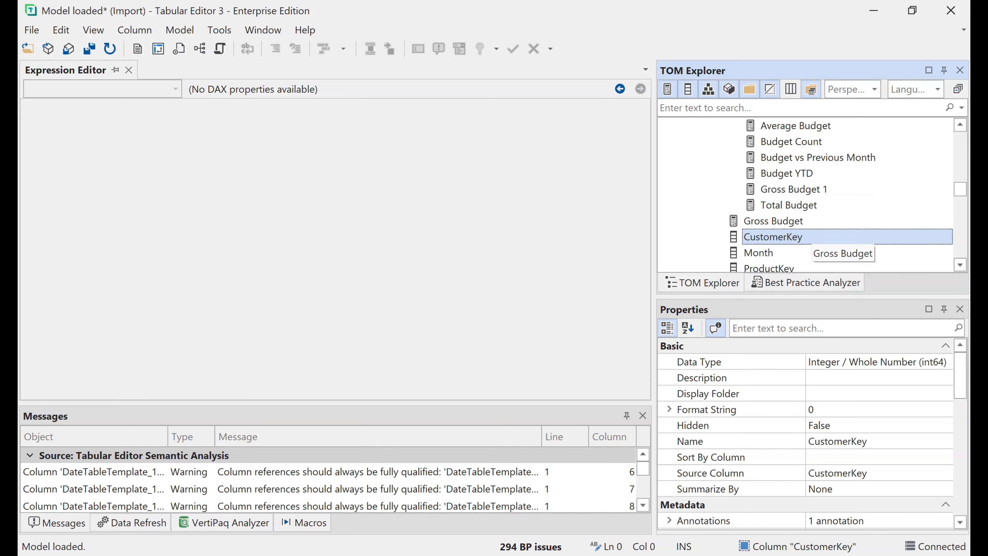
{"action": "left_click", "coordinate": [812, 223]}
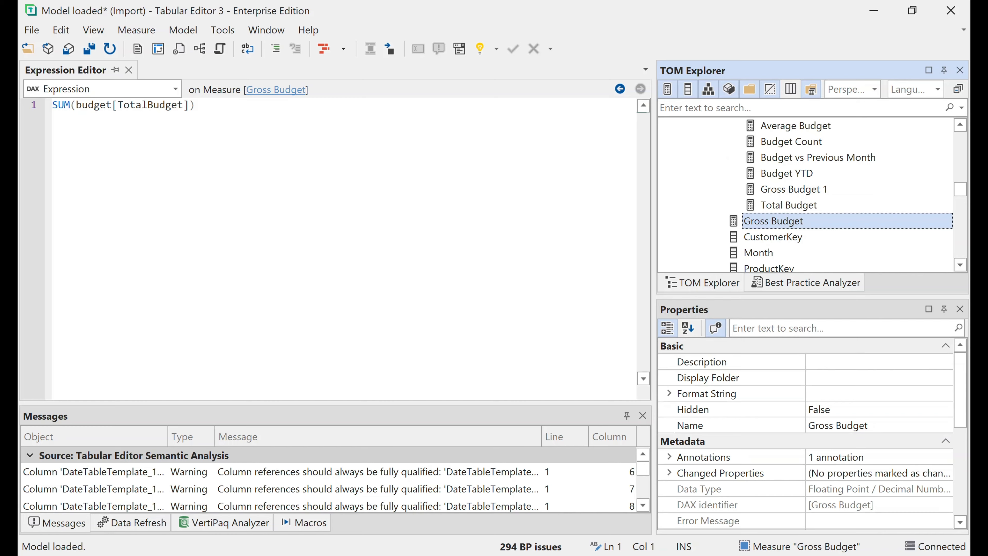
{"action": "left_click", "coordinate": [825, 191]}
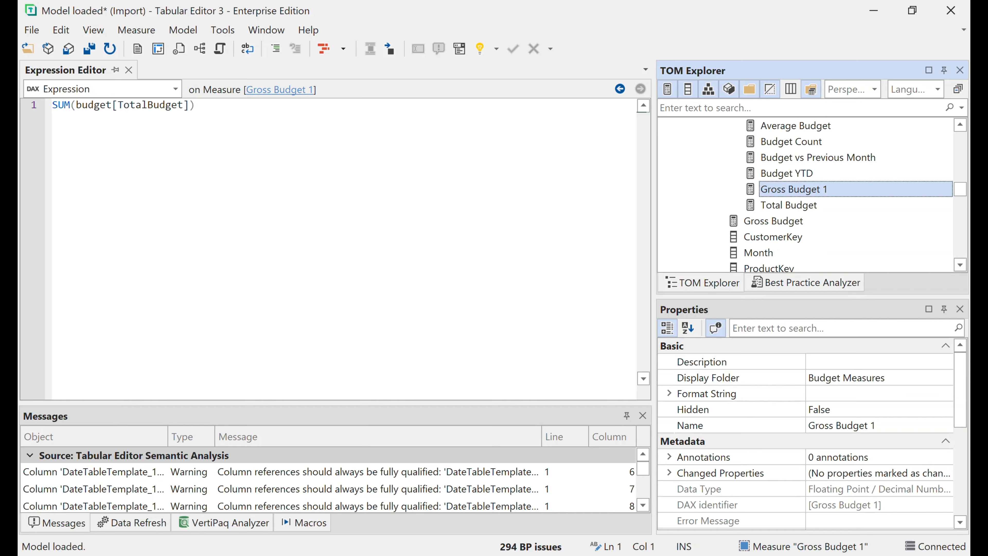
{"action": "left_click", "coordinate": [790, 222]}
- Delete the duplicate Gross Budget 1 measure and move the original Gross Budget measure into the Budget Measures folder
{"action": "left_click", "coordinate": [812, 189]}
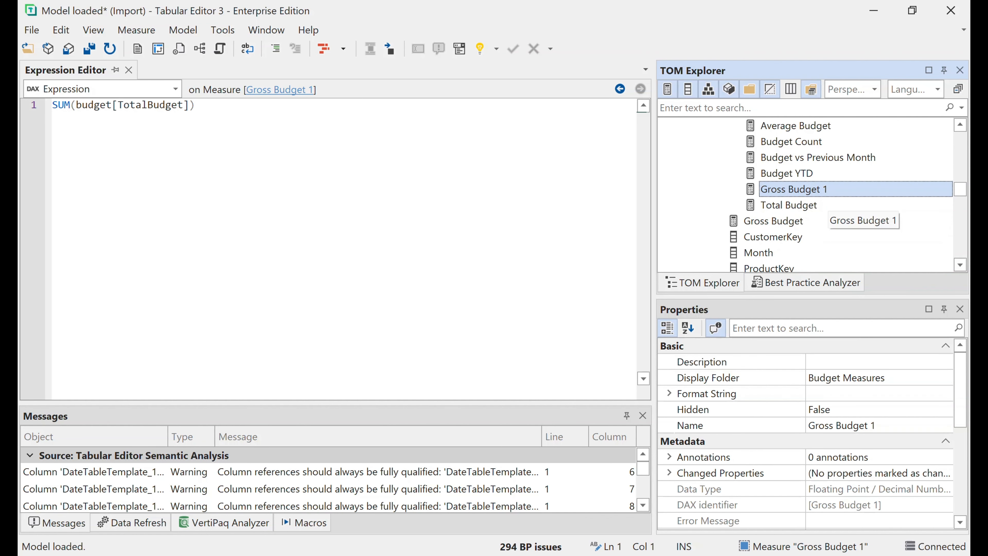
{"action": "right_click", "coordinate": [812, 190]}
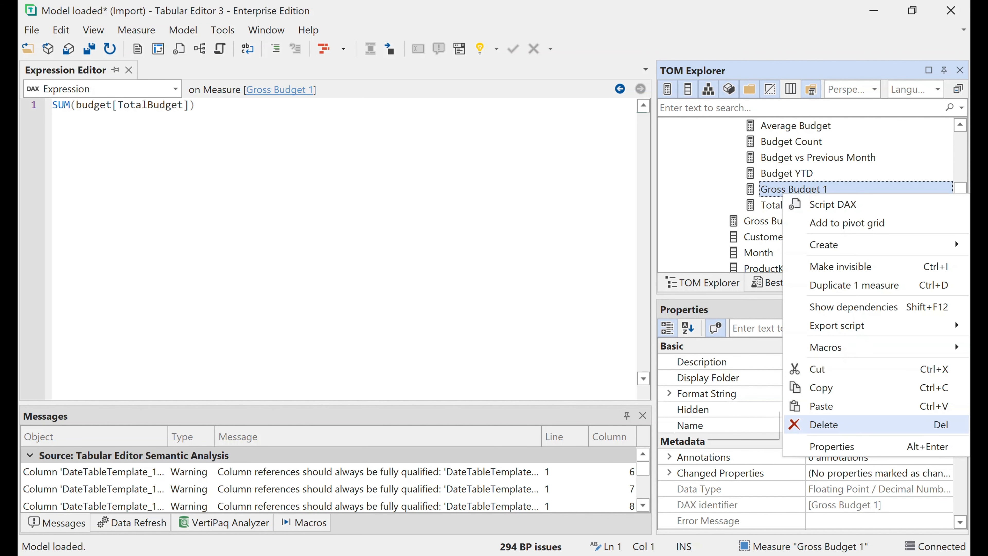
{"action": "key", "text": "Return"}
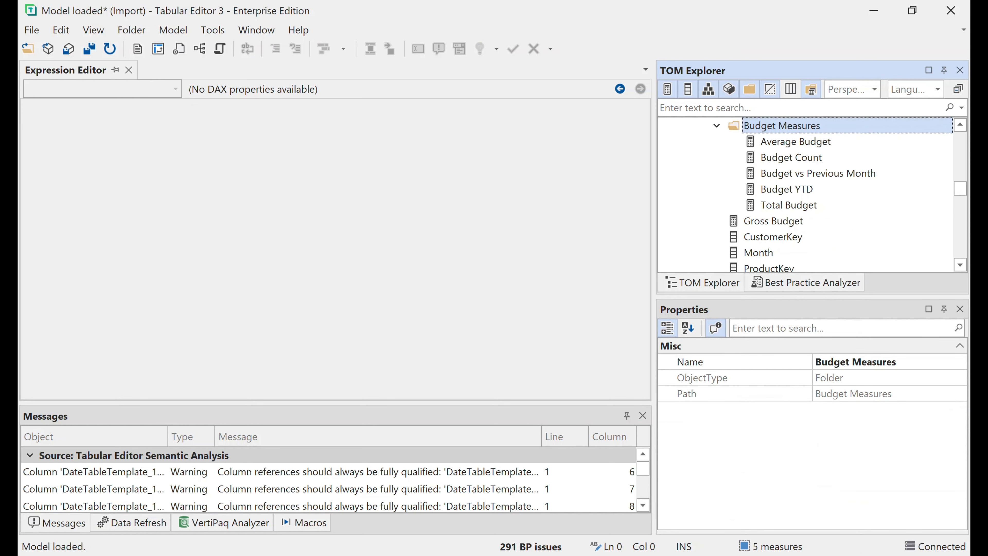
{"action": "left_click_drag", "start_coordinate": [782, 222], "coordinate": [774, 201]}
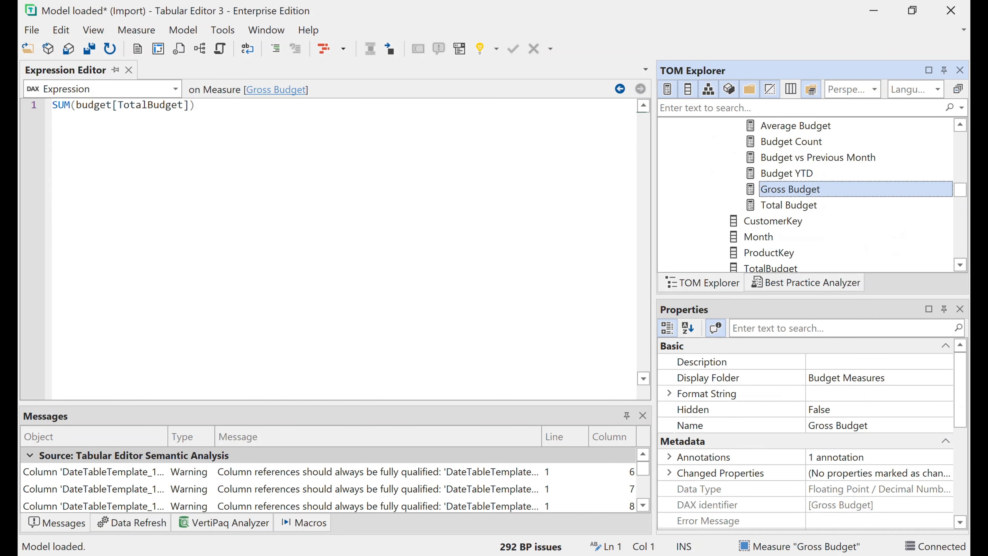
- Compare the DAX expressions of the Gross Budget and Total Budget measures
{"action": "left_click", "coordinate": [803, 207]}
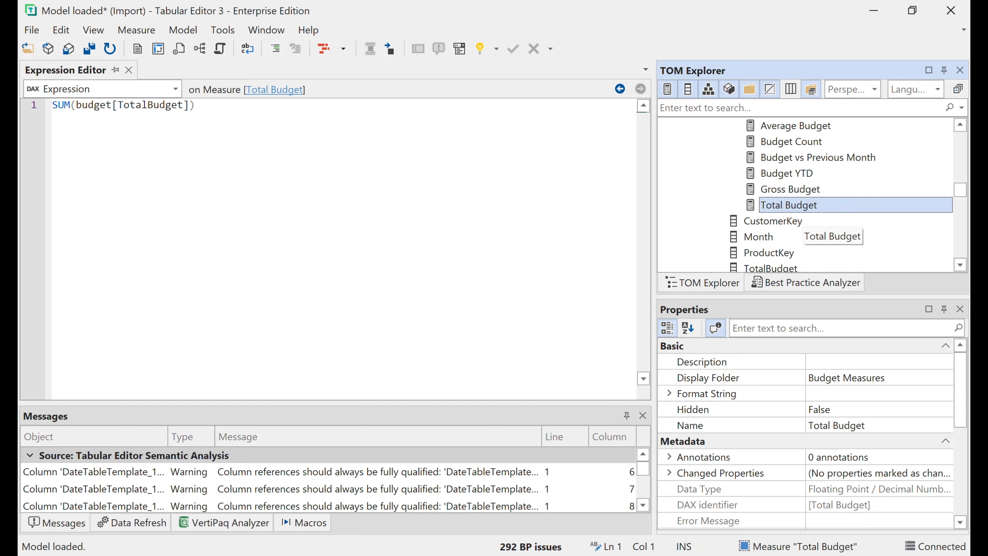
{"action": "left_click", "coordinate": [813, 193]}
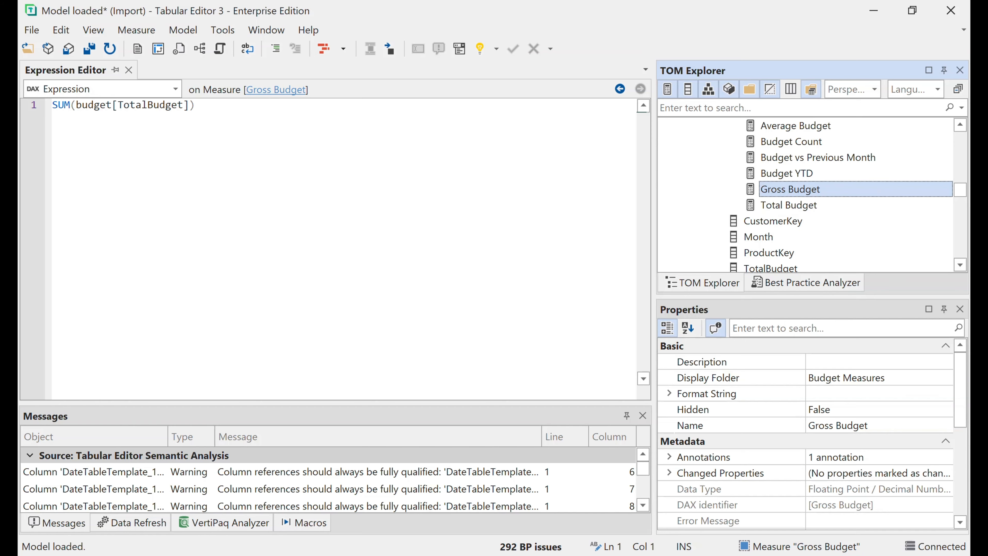
{"action": "left_click", "coordinate": [794, 206]}
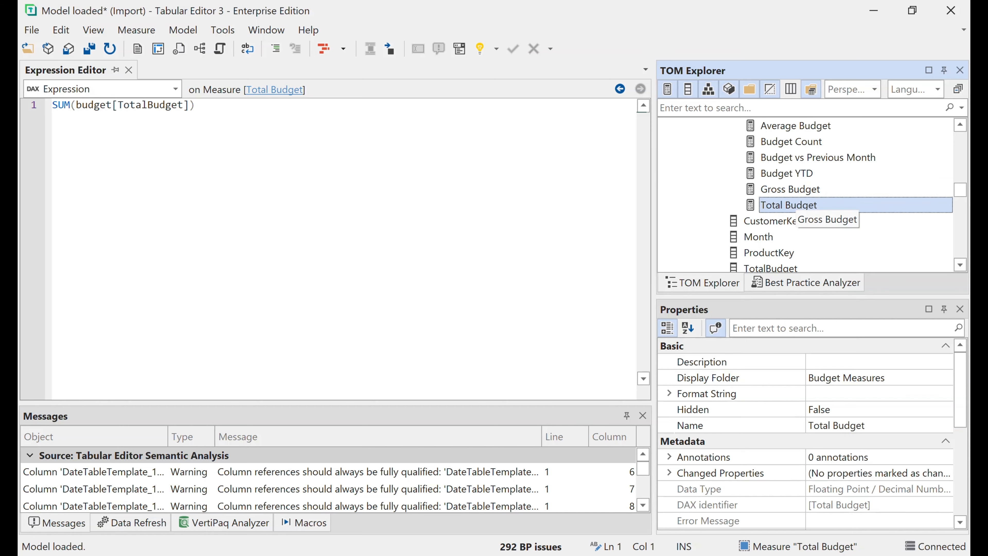
{"action": "left_click", "coordinate": [796, 193]}
{"action": "left_click", "coordinate": [791, 205]}
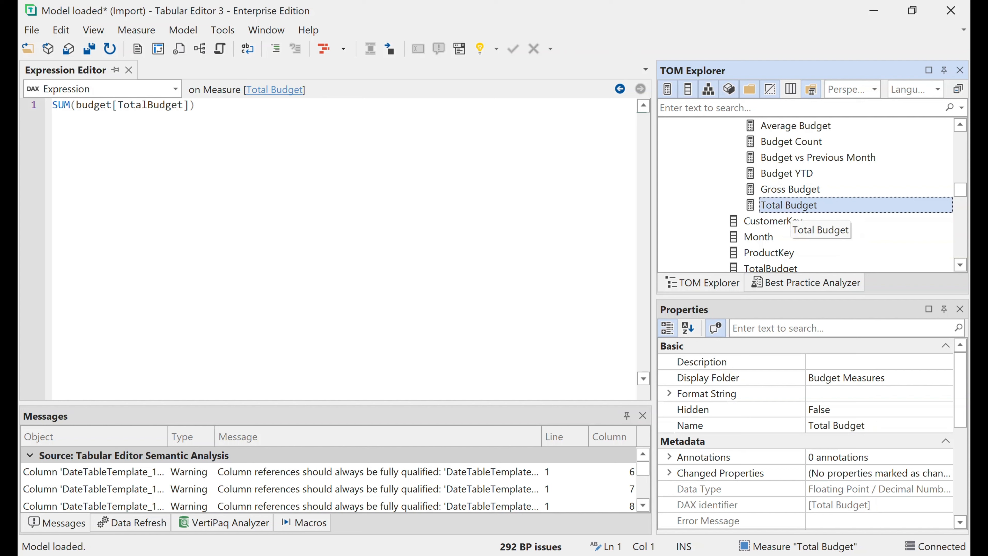
{"action": "left_click", "coordinate": [793, 191]}
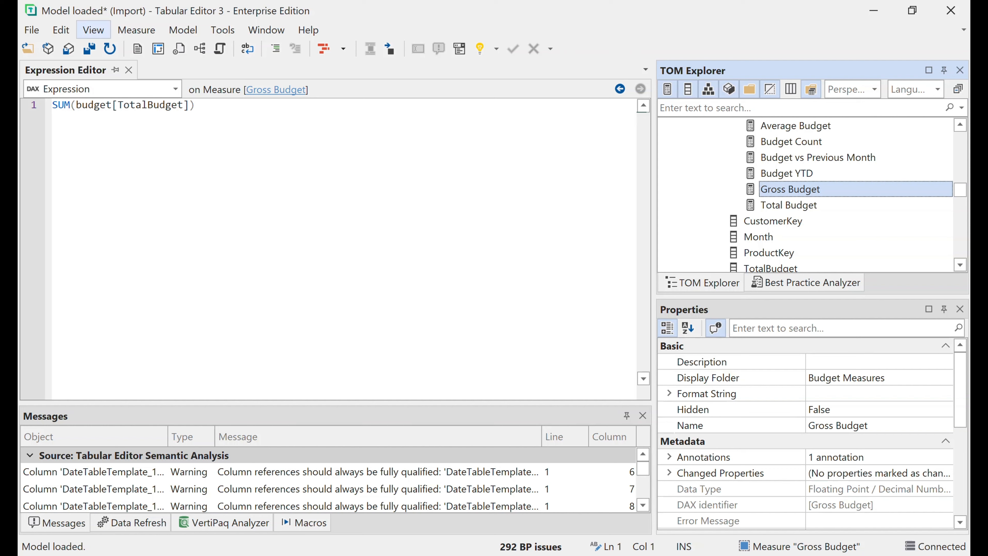
- Open the AI Assistant and send it the request "identify measures in this models that have the same definitions"
{"action": "left_click", "coordinate": [93, 29]}
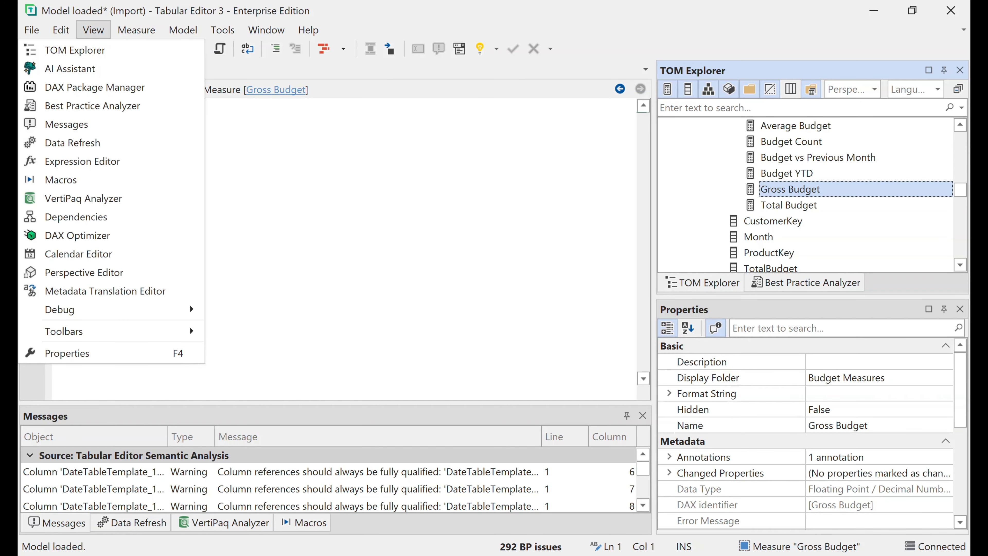
{"action": "key", "text": "Down"}
{"action": "key", "text": "Down"}
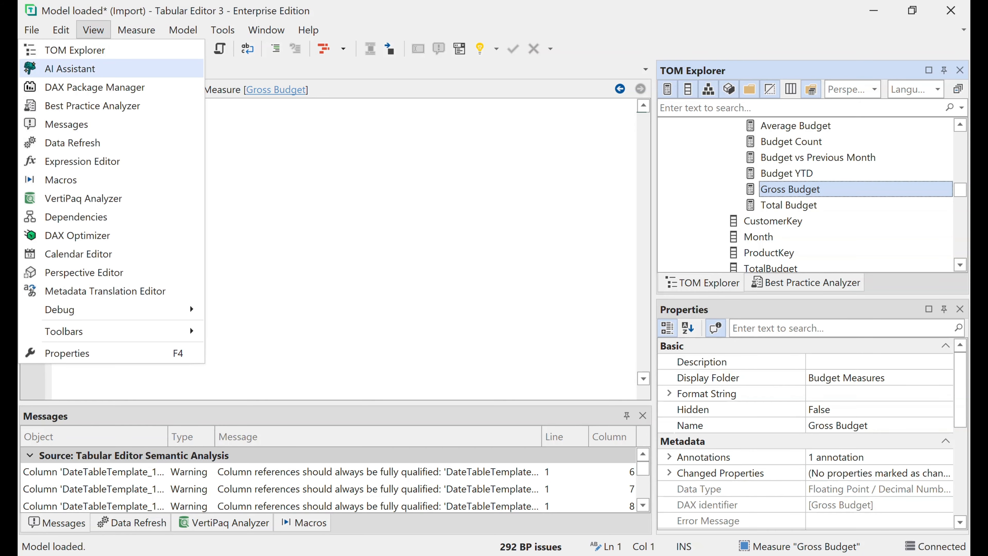
{"action": "key", "text": "Return"}
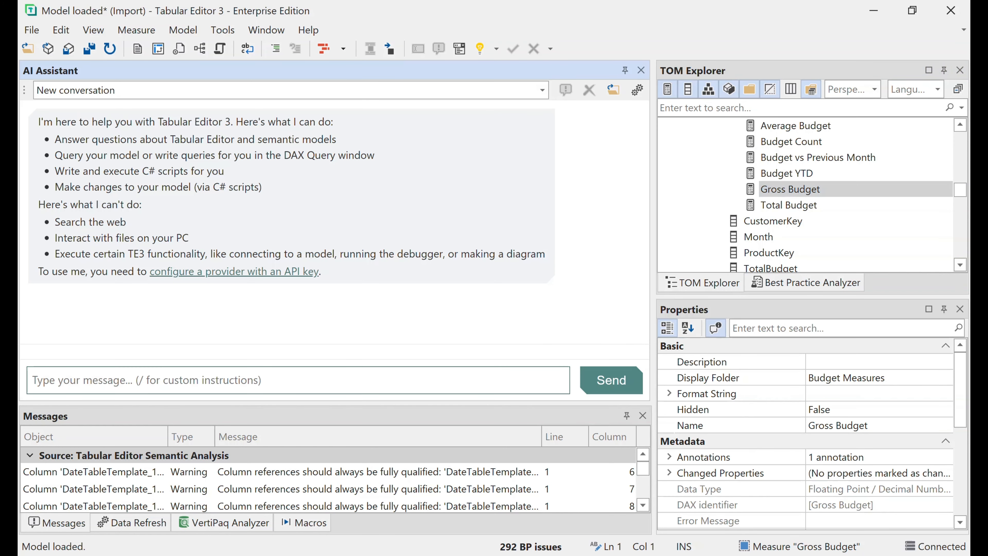
{"action": "type", "text": "iden"}
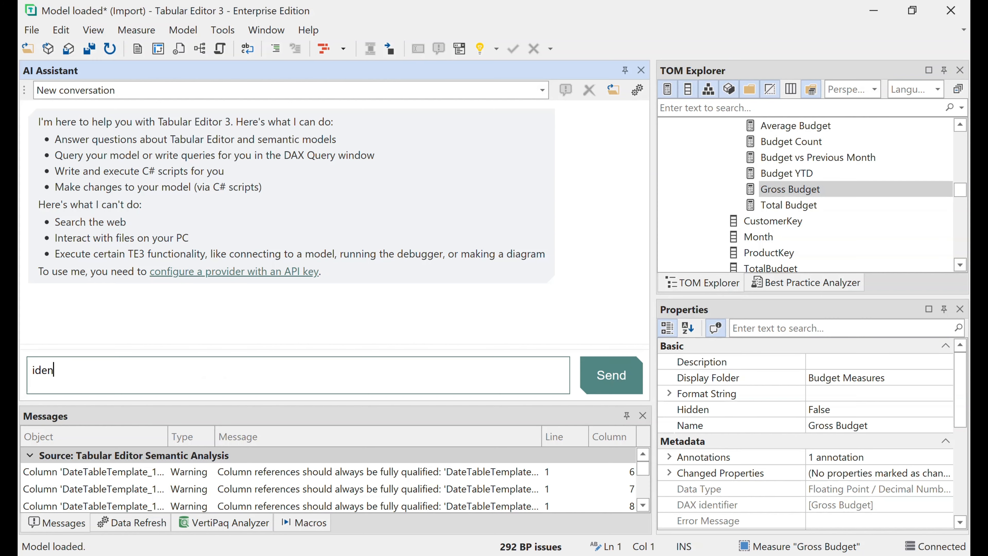
{"action": "type", "text": "tify measures in this models that have the same "}
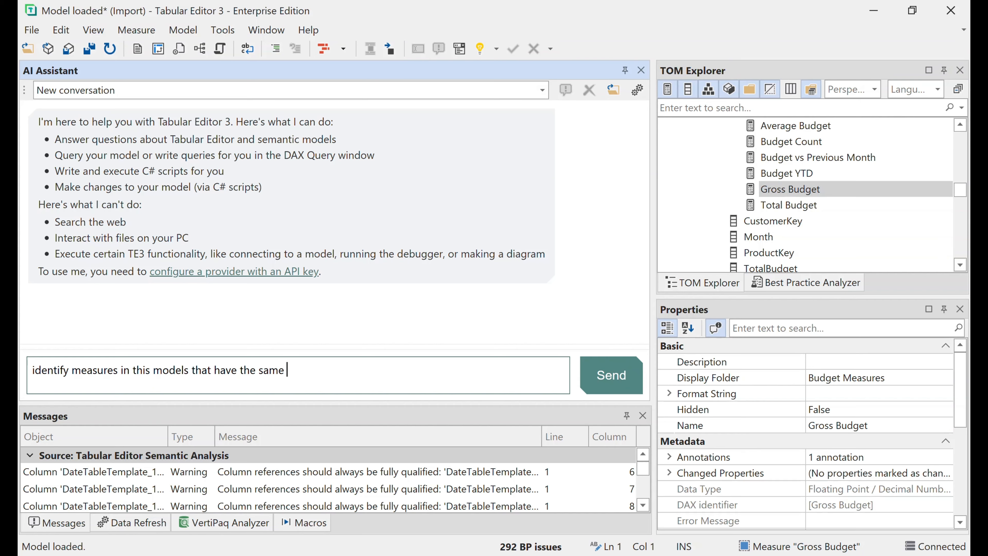
{"action": "type", "text": "definitions"}
{"action": "key", "text": "Return"}
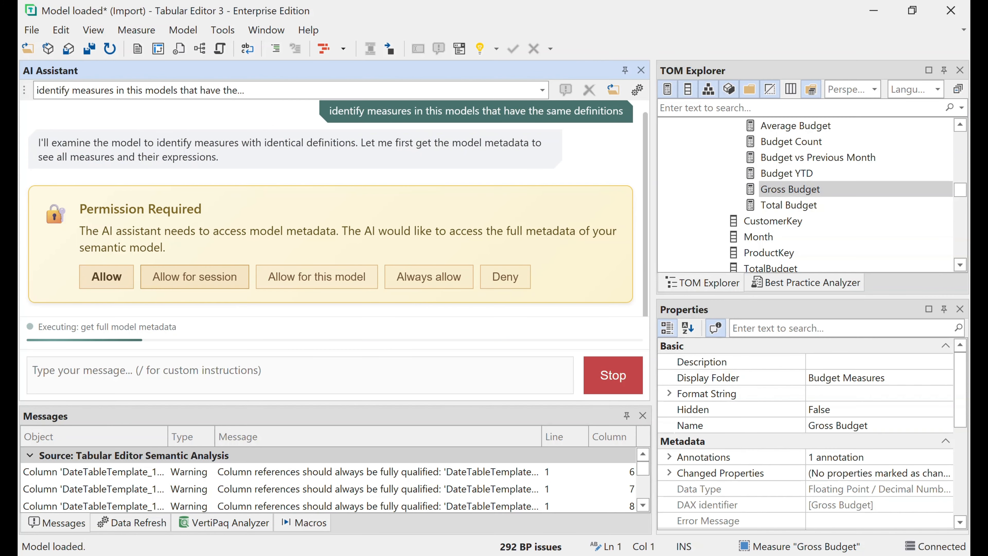
- Allow the AI Assistant to access model metadata for the session and locate the Gross Budget and Total Budget measures it reports
{"action": "left_click", "coordinate": [194, 277]}
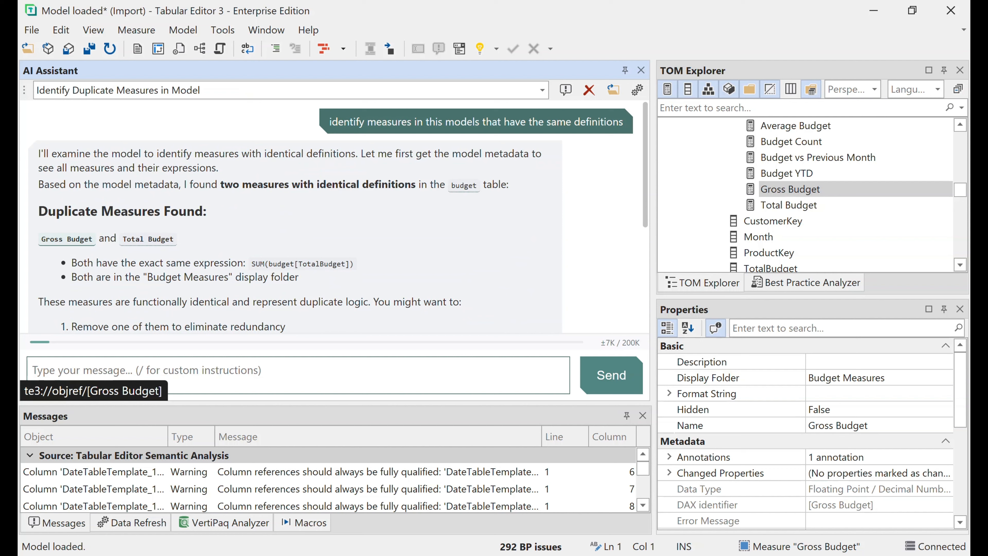
{"action": "left_click", "coordinate": [67, 238]}
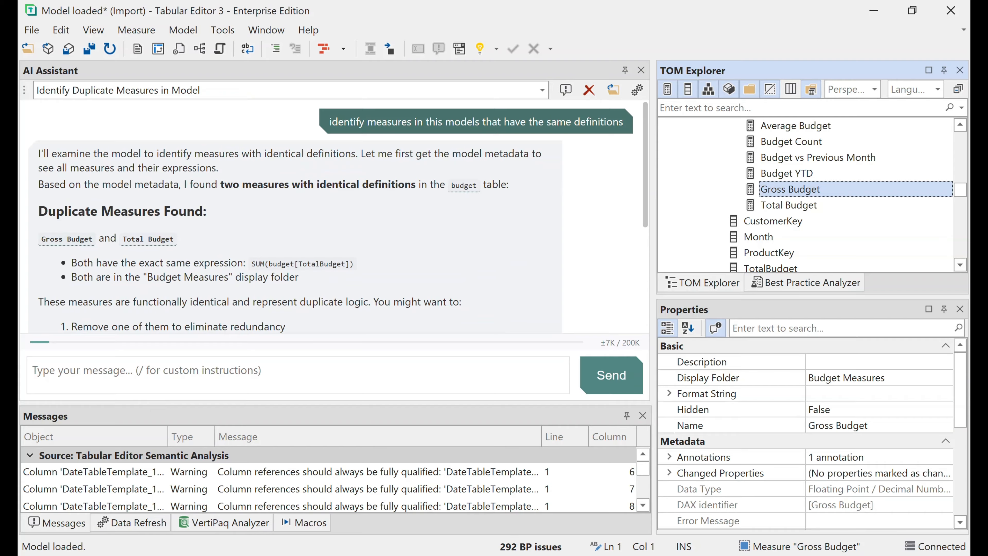
{"action": "left_click", "coordinate": [800, 205]}
{"action": "left_click", "coordinate": [800, 189]}
- Delete the redundant Total Budget measure from the Budget Measures folder
{"action": "left_click", "coordinate": [800, 205]}
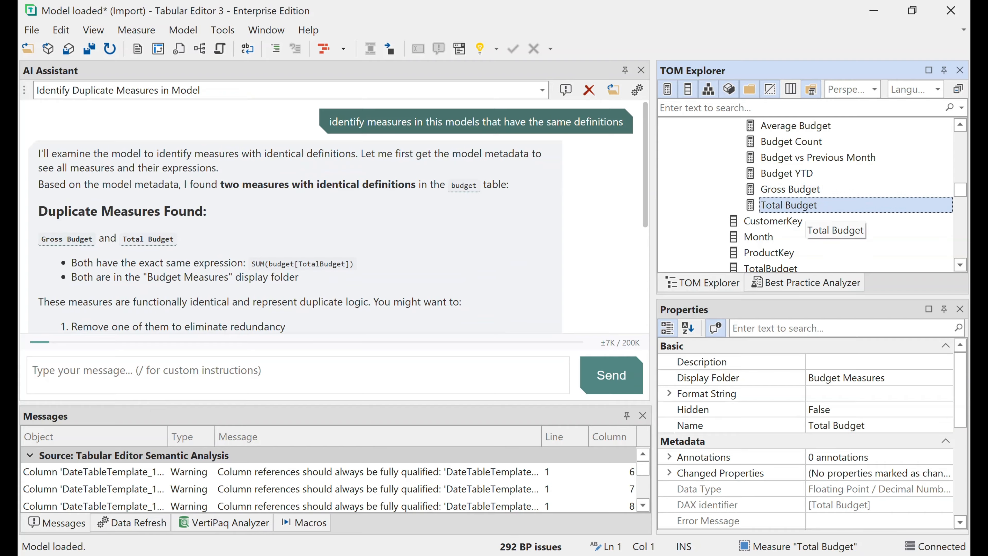
{"action": "right_click", "coordinate": [784, 205]}
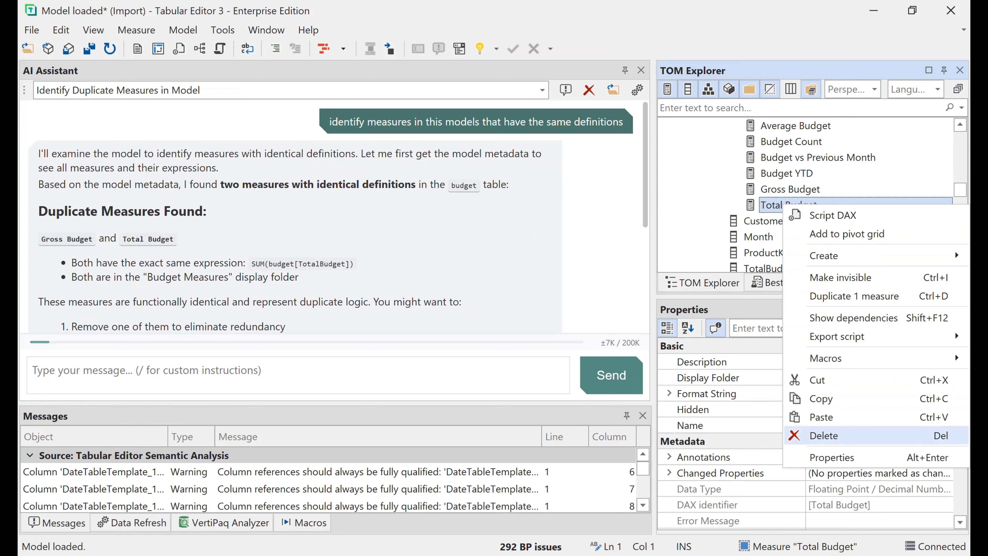
{"action": "key", "text": "Return"}
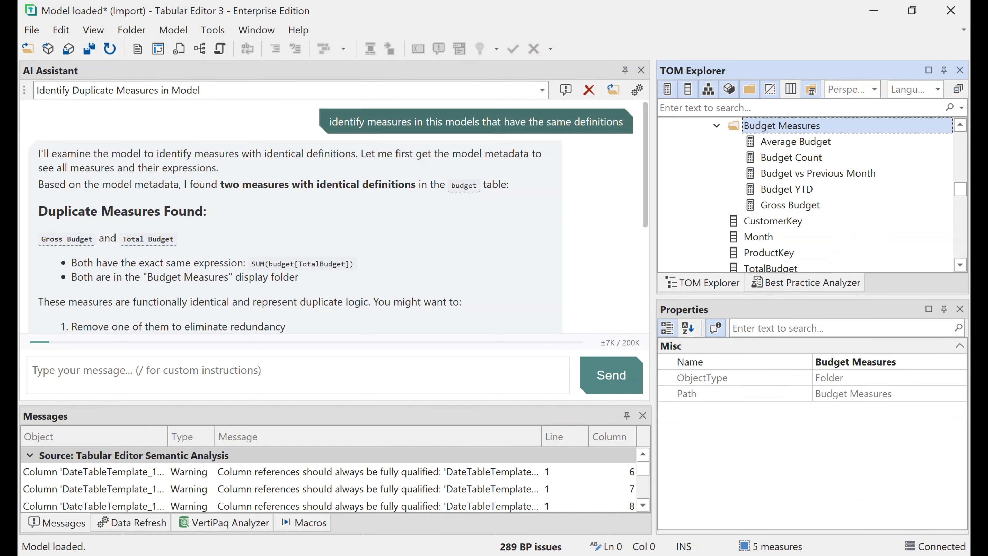
- Review the remaining contents of the budget table and save all model changes to the Merge0 model
{"action": "scroll", "coordinate": [804, 194], "scroll_direction": "up", "scroll_amount": 2}
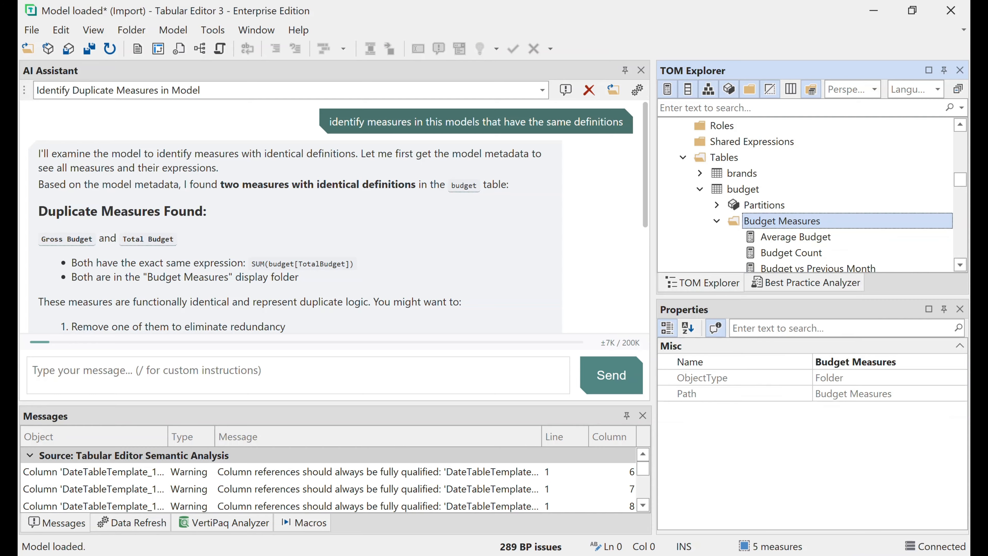
{"action": "key", "text": "Left"}
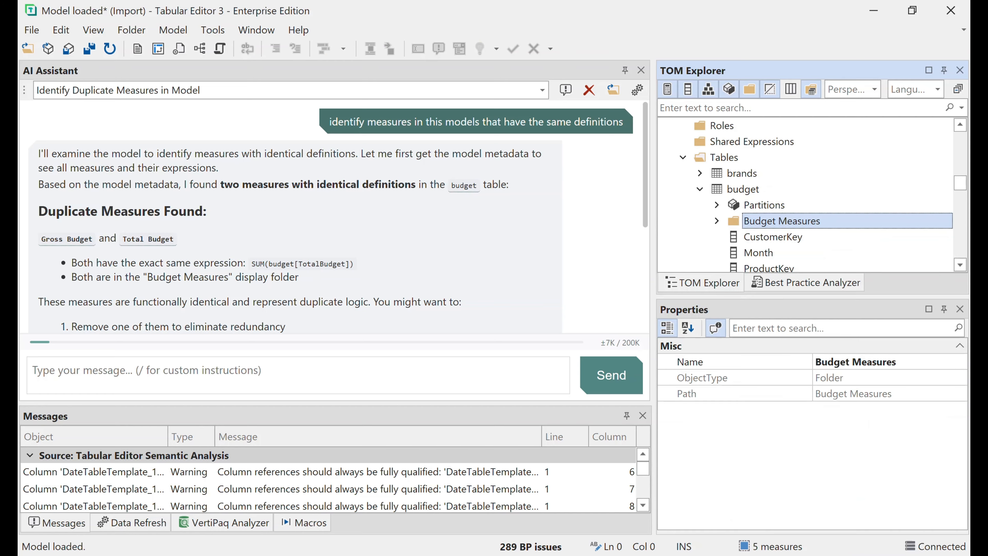
{"action": "scroll", "coordinate": [805, 194], "scroll_direction": "down", "scroll_amount": 2}
{"action": "scroll", "coordinate": [805, 195], "scroll_direction": "up", "scroll_amount": 1}
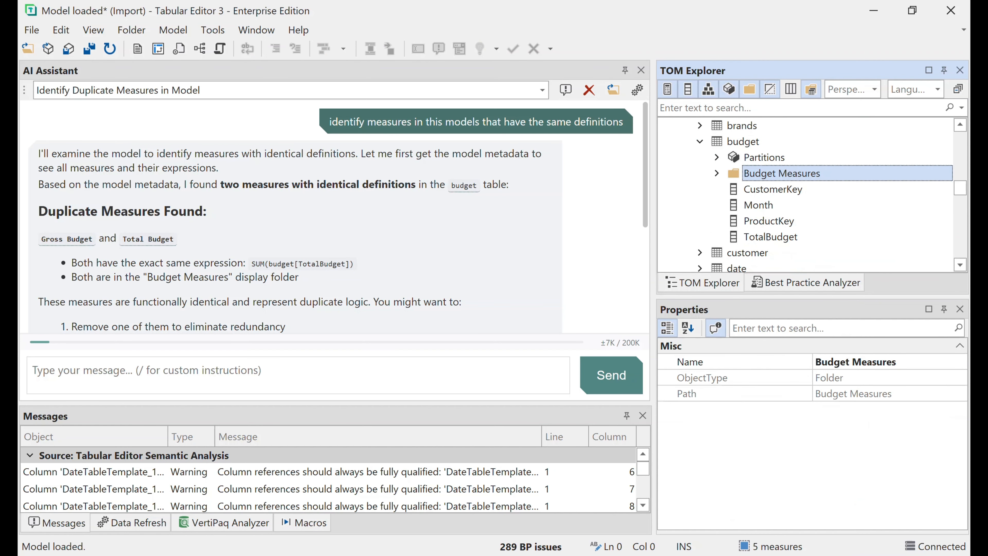
{"action": "key", "text": "Right"}
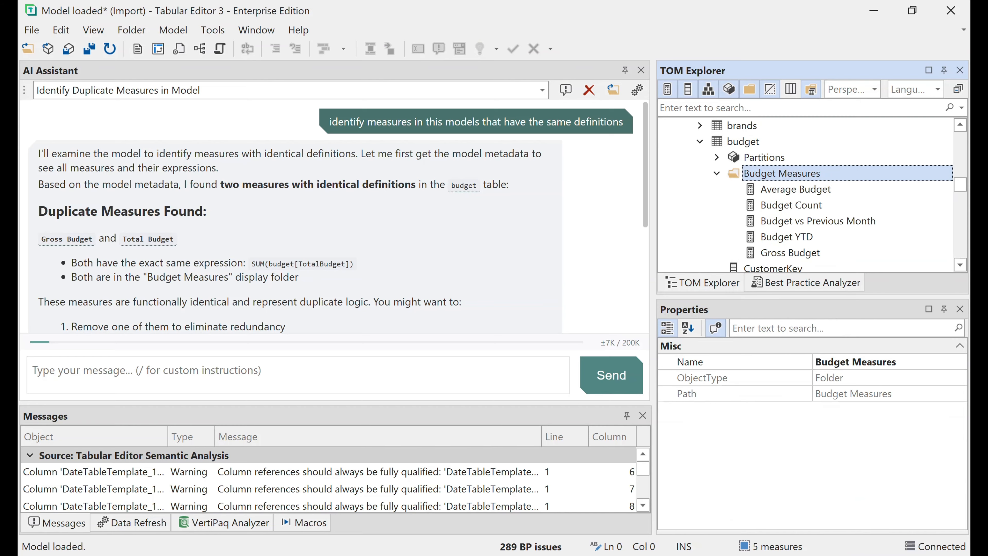
{"action": "scroll", "coordinate": [805, 195], "scroll_direction": "up", "scroll_amount": 1}
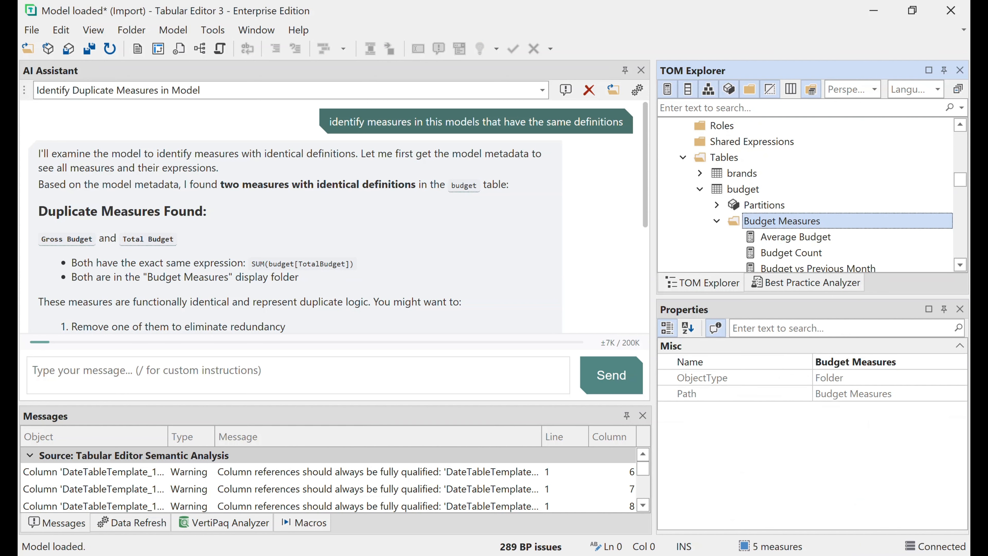
{"action": "scroll", "coordinate": [805, 194], "scroll_direction": "up", "scroll_amount": 1}
{"action": "scroll", "coordinate": [805, 194], "scroll_direction": "up", "scroll_amount": 7}
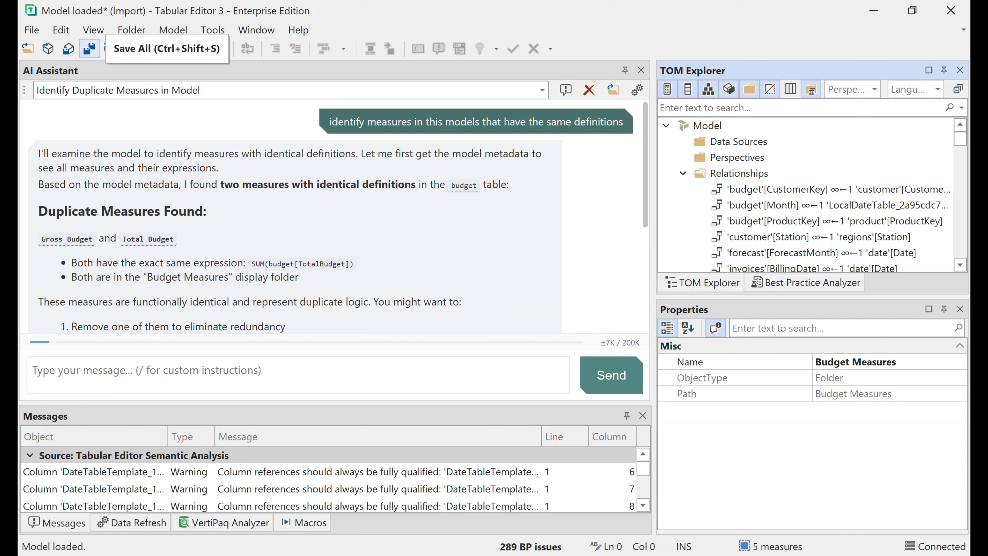
{"action": "left_click", "coordinate": [89, 48]}
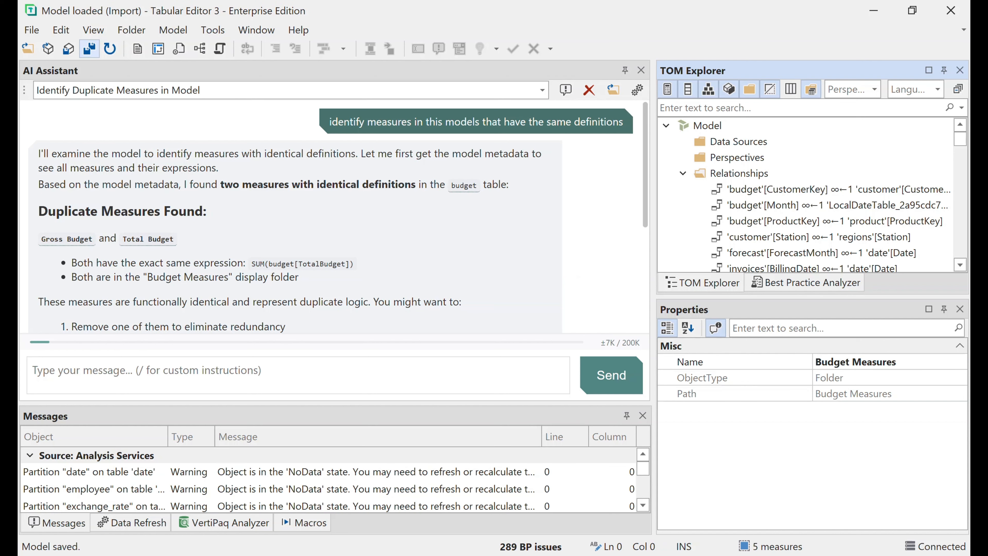
- Switch to the Merge0 report in Power BI Desktop and check the merged tables, including the fields of orders and order_status
{"action": "mouse_move", "coordinate": [564, 555]}
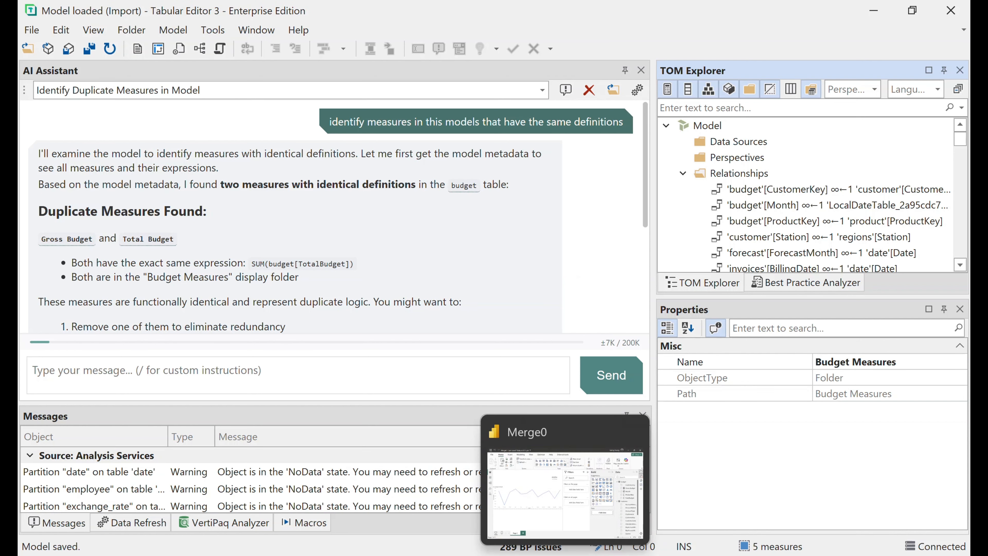
{"action": "left_click", "coordinate": [564, 509]}
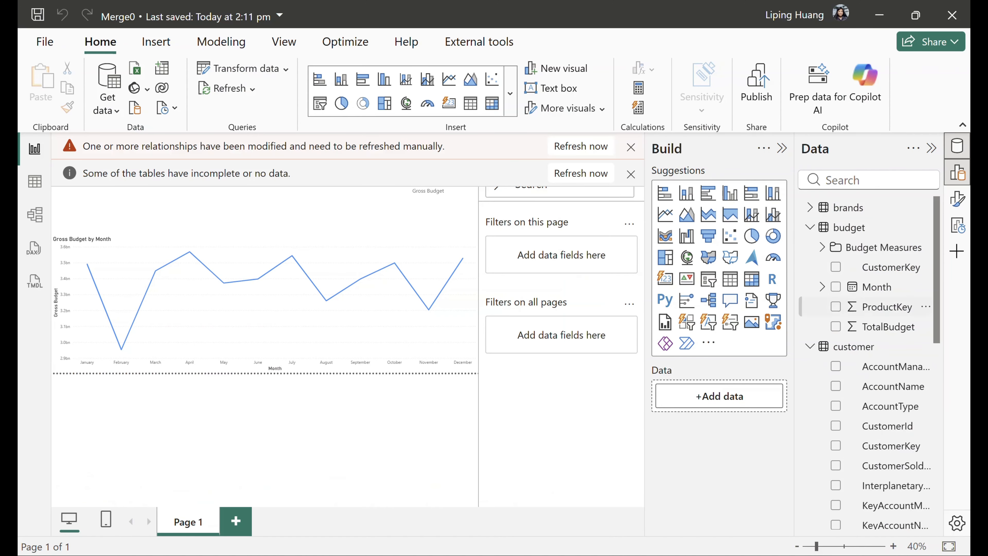
{"action": "left_click", "coordinate": [809, 247]}
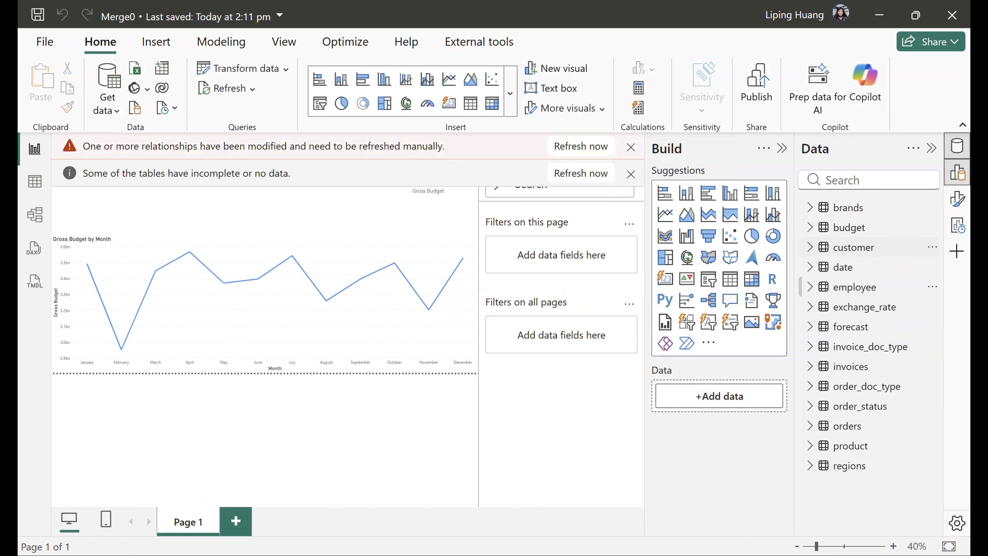
{"action": "left_click", "coordinate": [810, 426]}
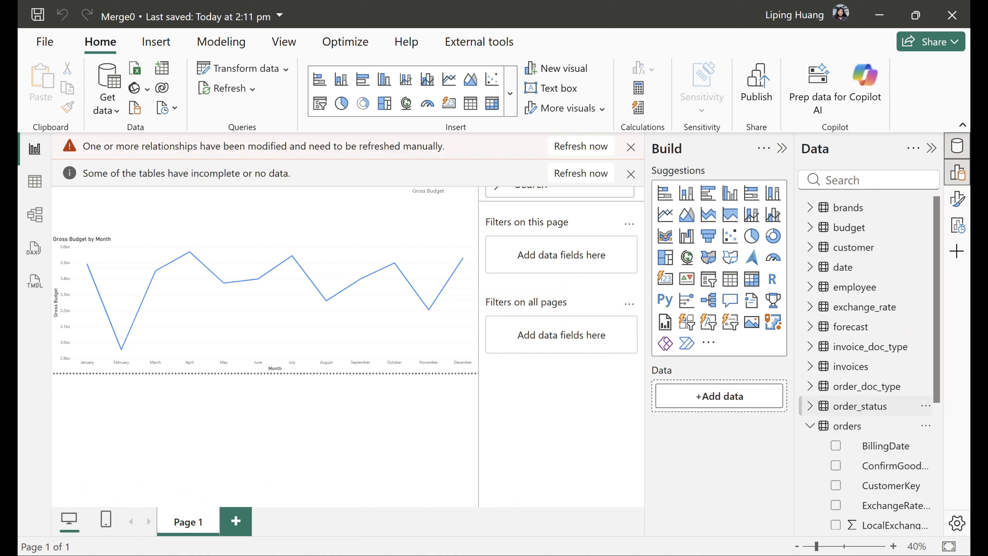
{"action": "left_click", "coordinate": [810, 406]}
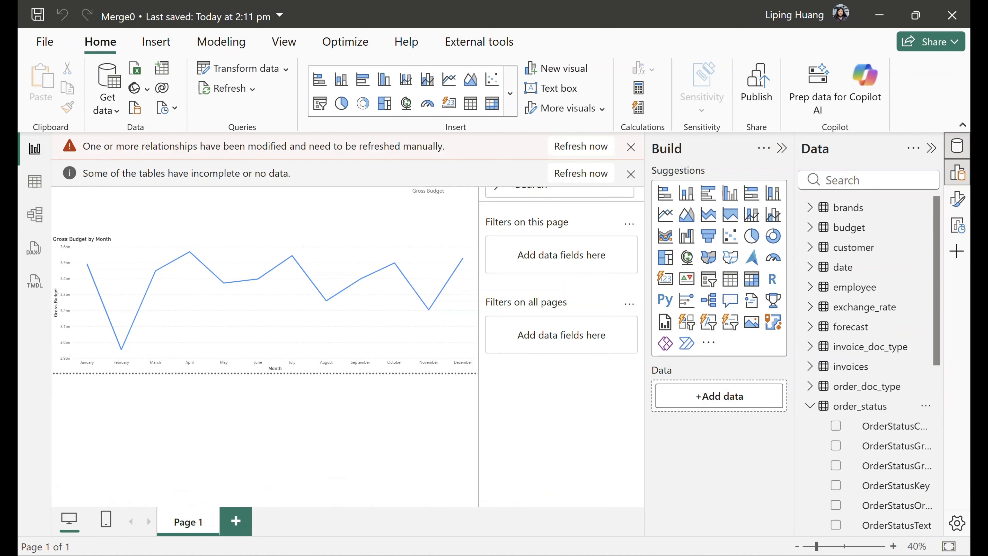
- Dismiss the incomplete-data and modified-relationships notices without refreshing, and switch back to Tabular Editor
{"action": "left_click", "coordinate": [631, 174]}
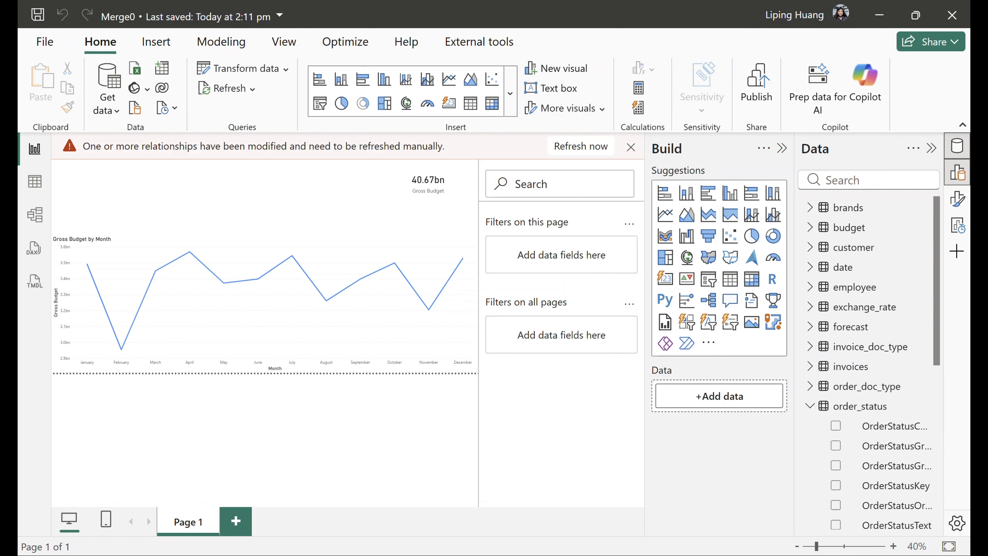
{"action": "left_click", "coordinate": [630, 147]}
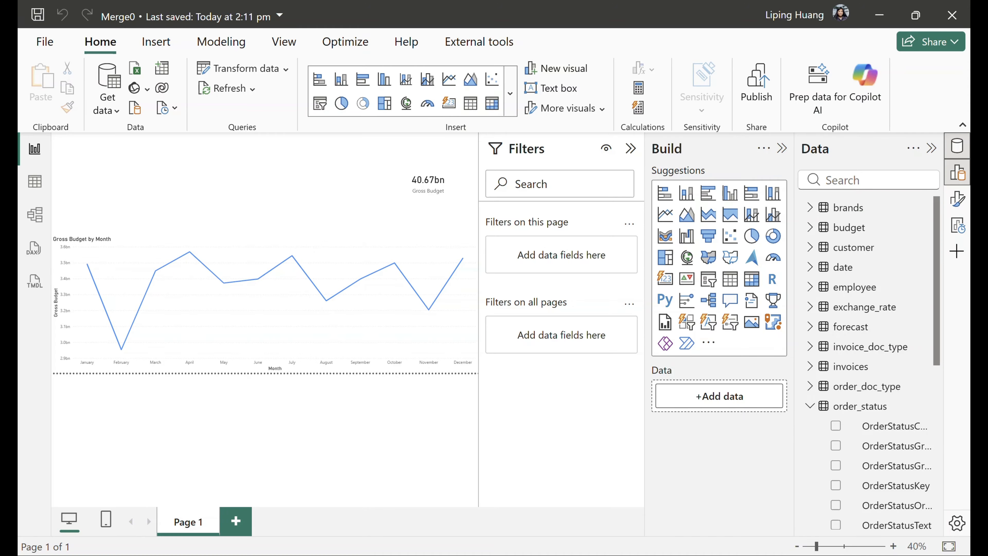
{"action": "mouse_move", "coordinate": [644, 554]}
{"action": "left_click", "coordinate": [560, 492]}
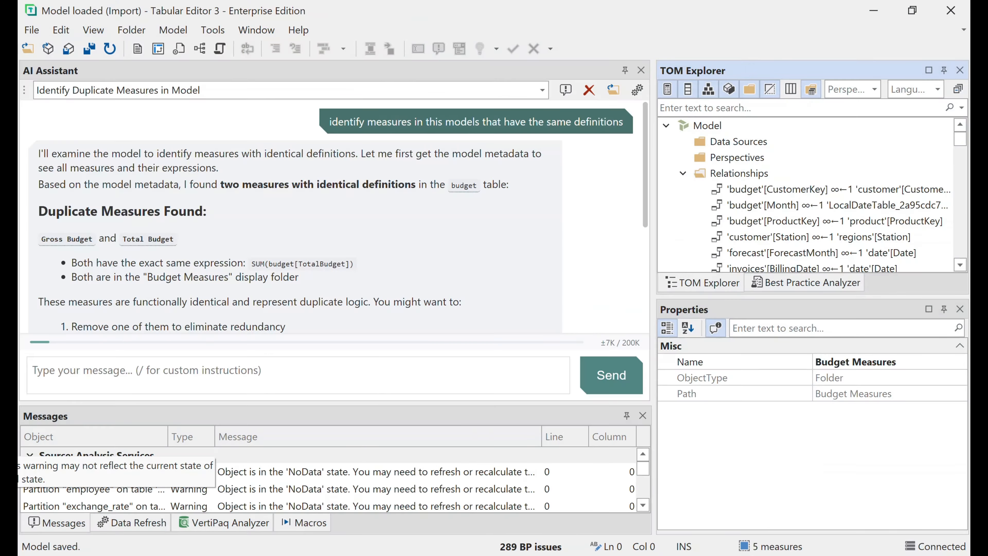